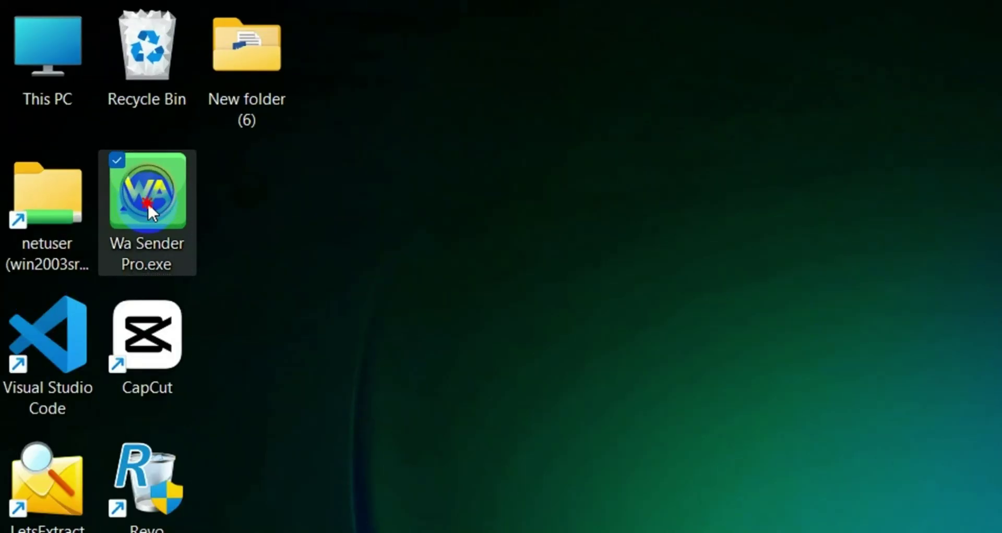
# - Install Wa Sender Pro with default settings, bypassing the SmartScreen unrecognised-app warning
pyautogui.doubleClick(74, 107)
pyautogui.click(497, 270)
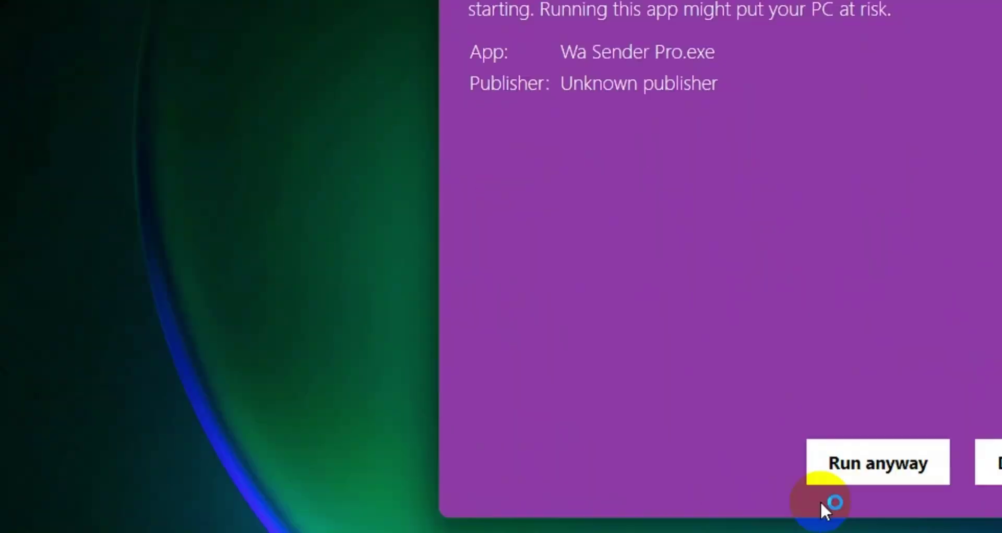
pyautogui.click(859, 430)
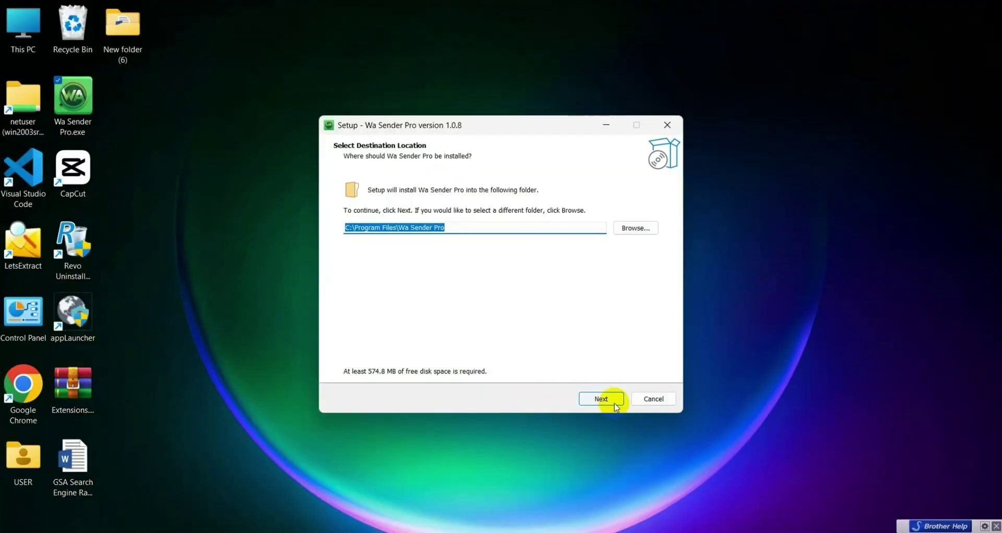
pyautogui.click(605, 399)
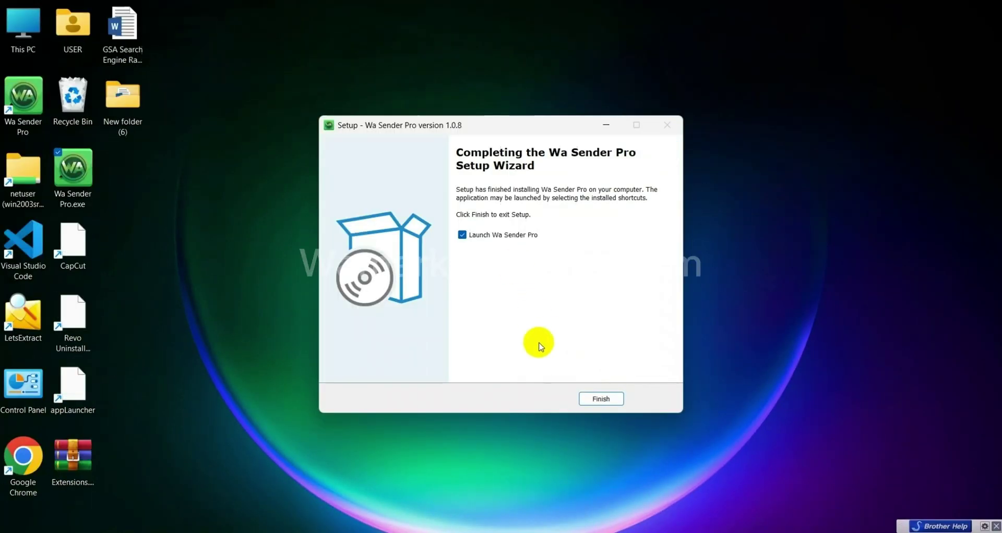
pyautogui.click(605, 400)
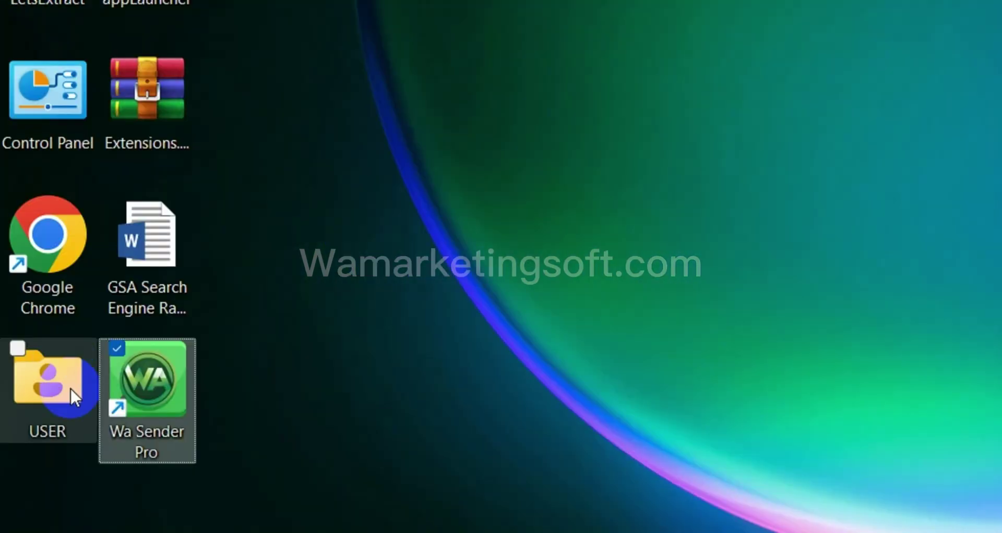
# - Launch Wa Sender Pro, copy its code, paste the offline license key and activate
pyautogui.doubleClick(73, 460)
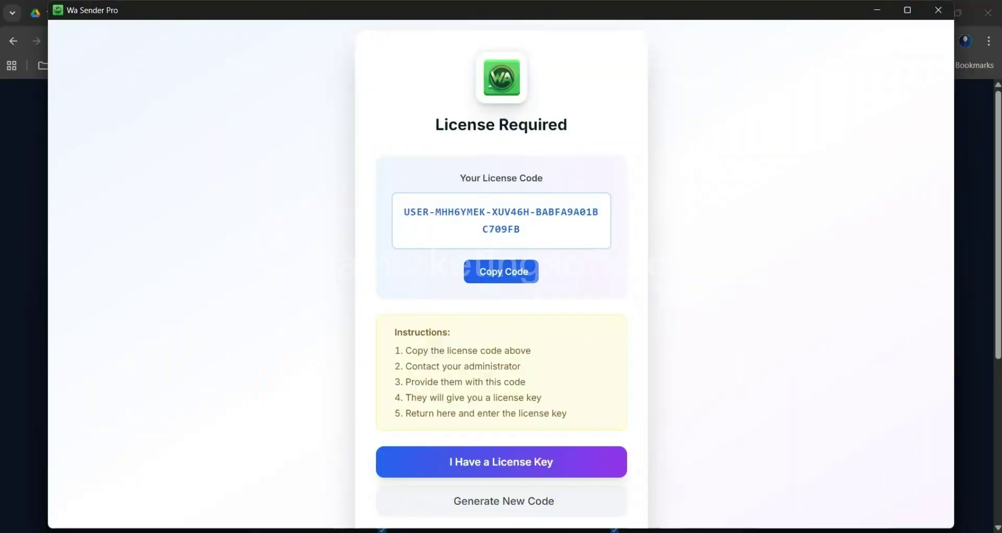
pyautogui.click(501, 271)
pyautogui.click(522, 484)
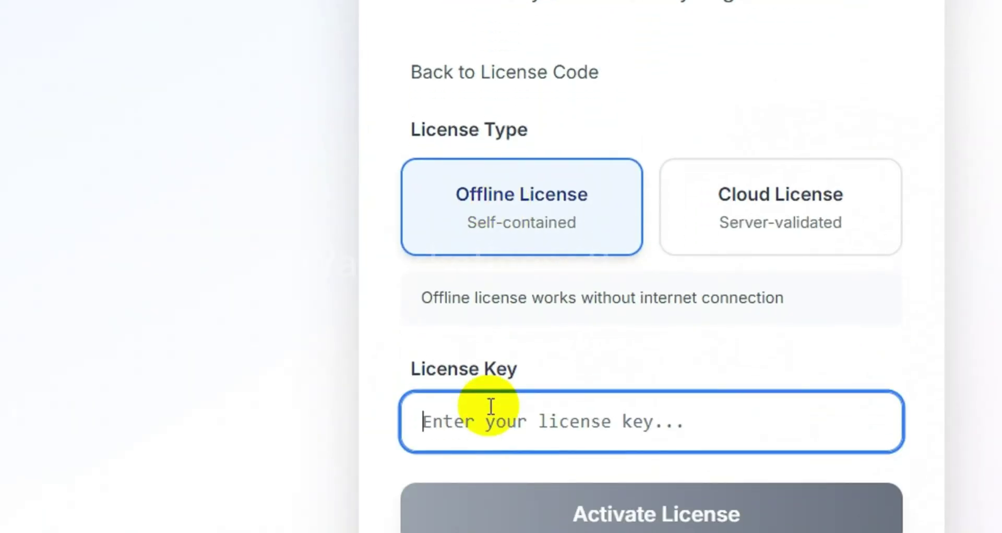
pyautogui.hotkey('ctrl', 'v')
pyautogui.click(710, 509)
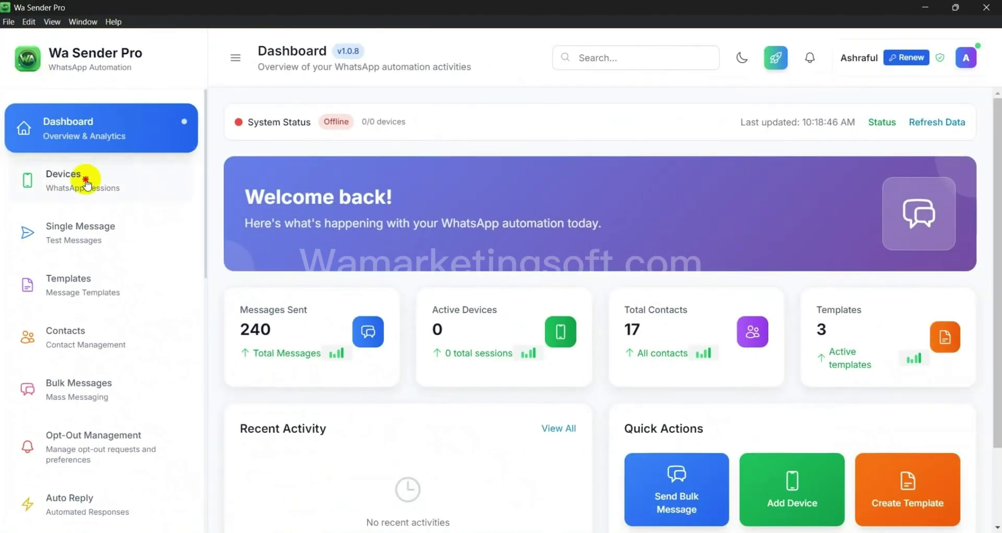
# - Add a WhatsApp device named device1 and display its linking QR code
pyautogui.click(86, 182)
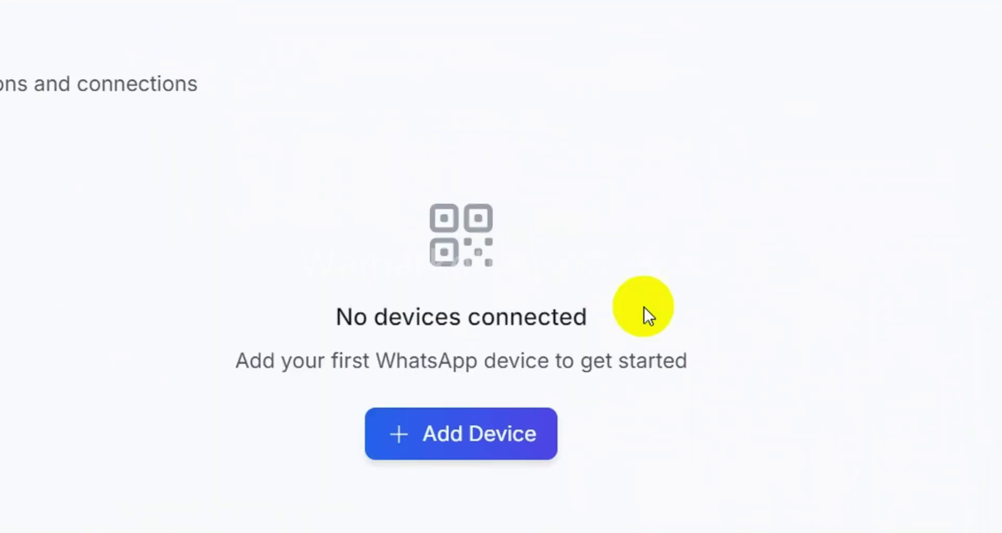
pyautogui.click(948, 123)
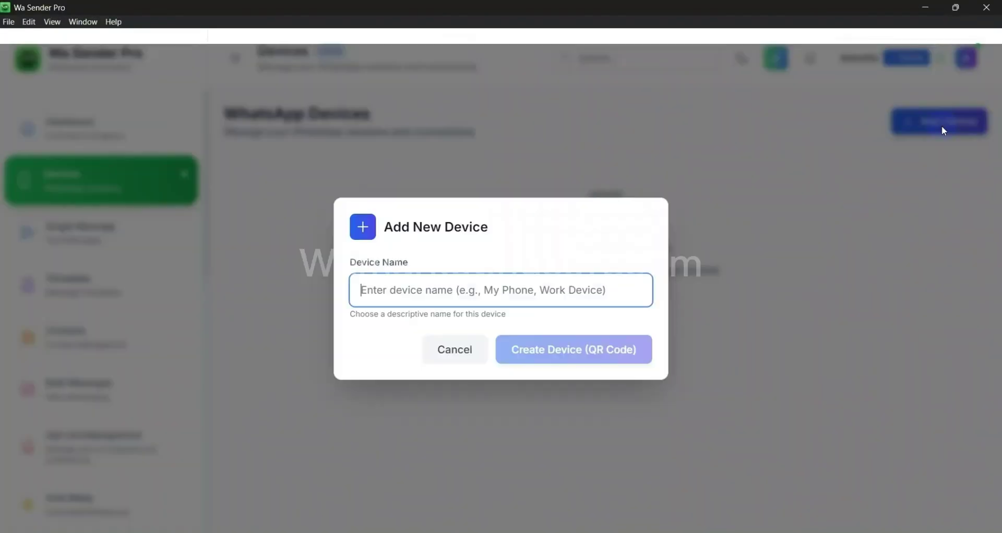
pyautogui.write('p')
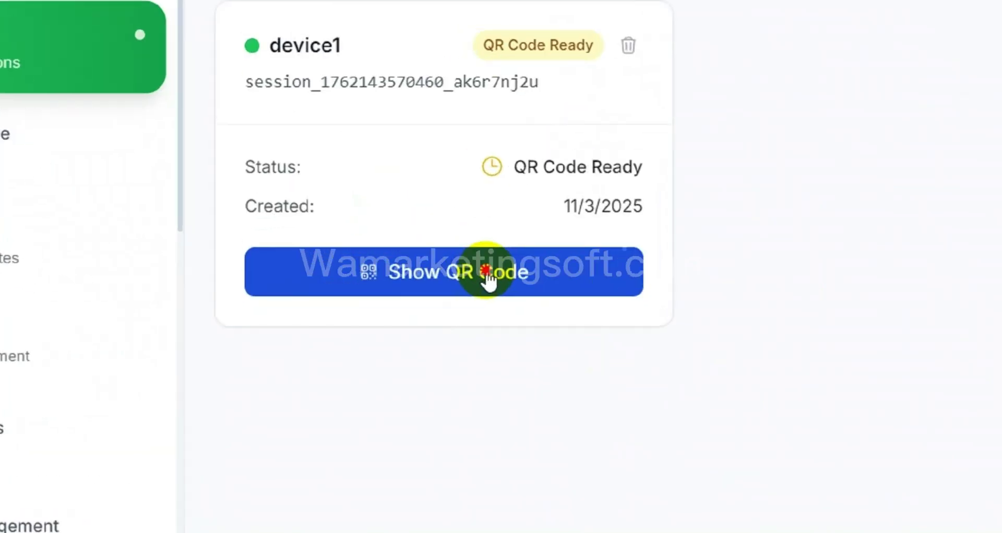
pyautogui.click(369, 302)
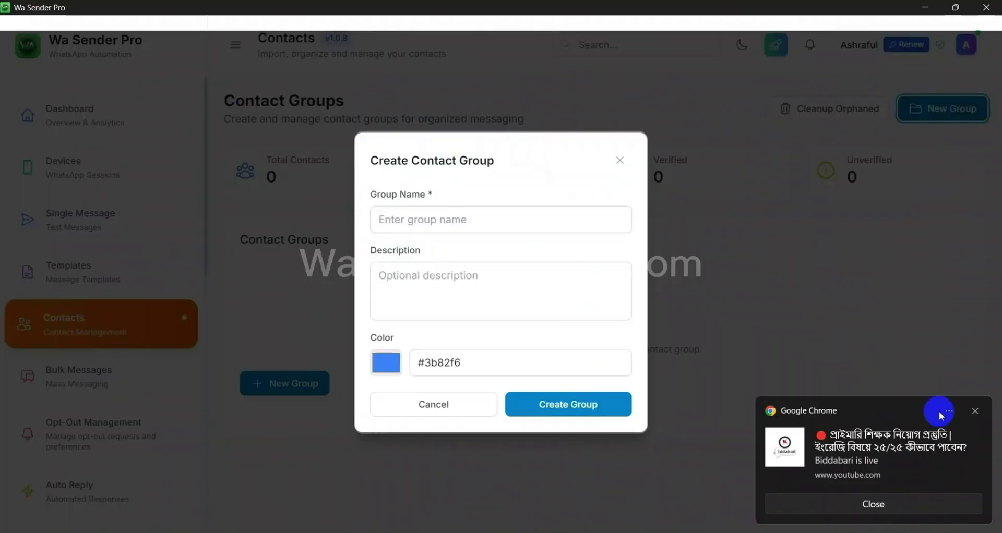
# - Create the Previous Customer group and add the pasted phone numbers as verified contacts
pyautogui.click(490, 223)
pyautogui.write('Previous Customer order')
pyautogui.click(583, 412)
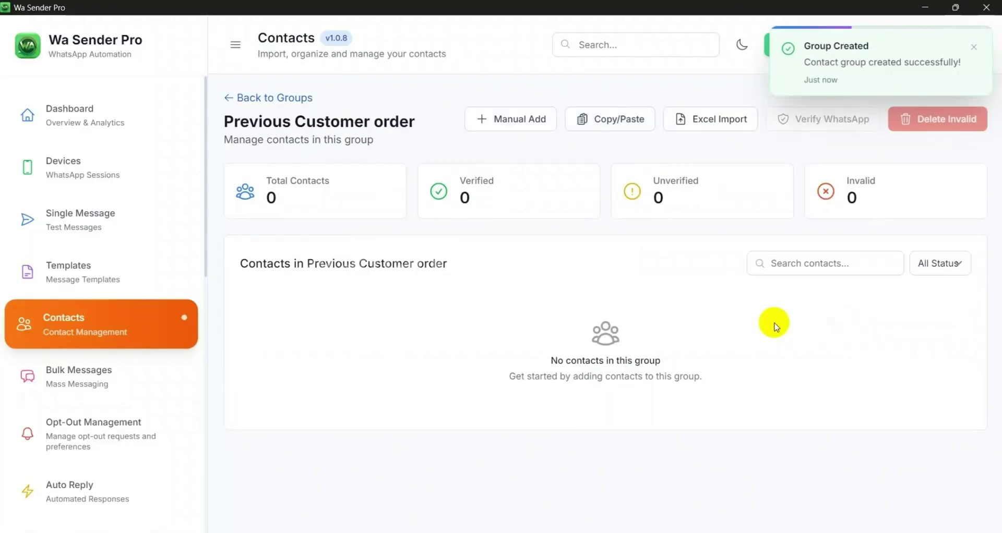
pyautogui.click(598, 119)
pyautogui.hotkey('ctrl', 'v')
pyautogui.click(568, 360)
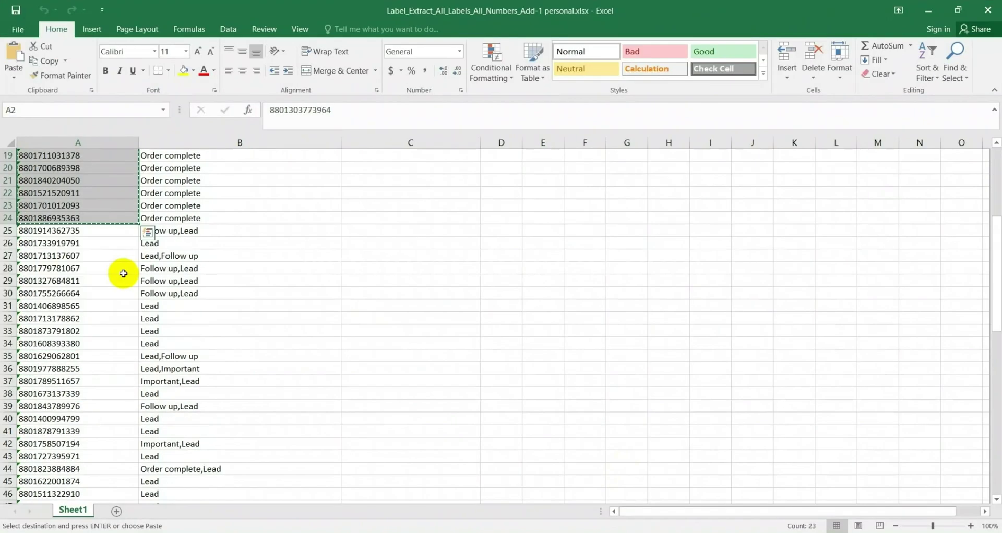
pyautogui.moveTo(128, 271); pyautogui.dragTo(81, 406)
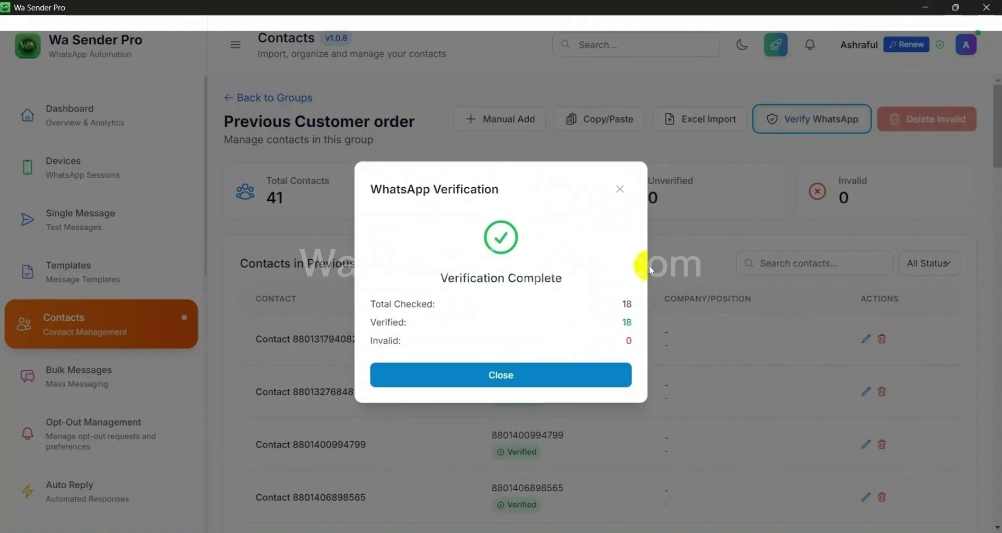
pyautogui.click(574, 377)
# - Browse the CSV upload, sample-file download, copy-paste and single-contact import options
pyautogui.scroll(-5, 666, 240)
pyautogui.scroll(5, 678, 209)
pyautogui.click(699, 119)
pyautogui.click(342, 192)
pyautogui.click(645, 238)
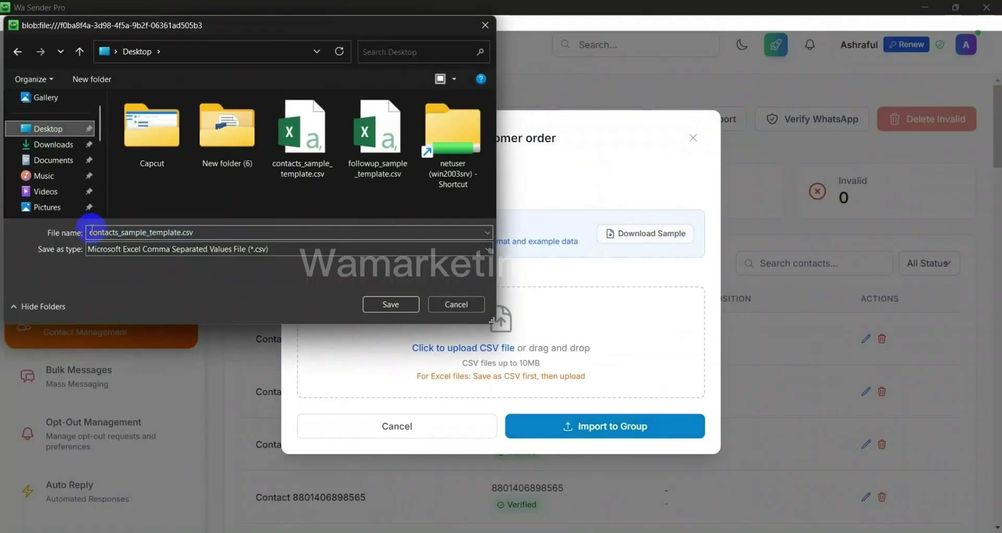
pyautogui.click(391, 304)
pyautogui.click(398, 192)
pyautogui.click(307, 192)
pyautogui.click(692, 137)
# - Start a Mixed Interactive Buttons template named Customer Notice
pyautogui.click(681, 73)
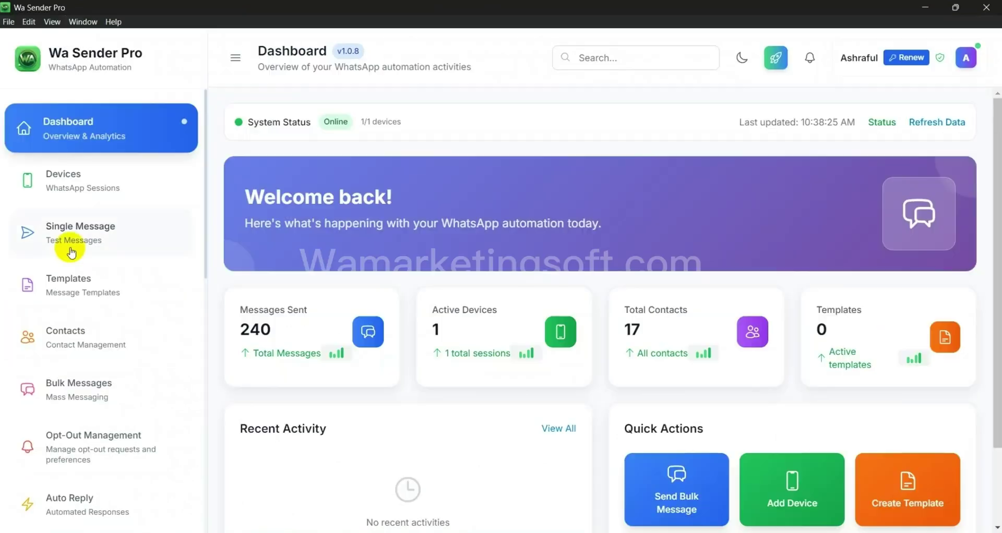
pyautogui.click(101, 247)
pyautogui.click(97, 290)
pyautogui.click(903, 123)
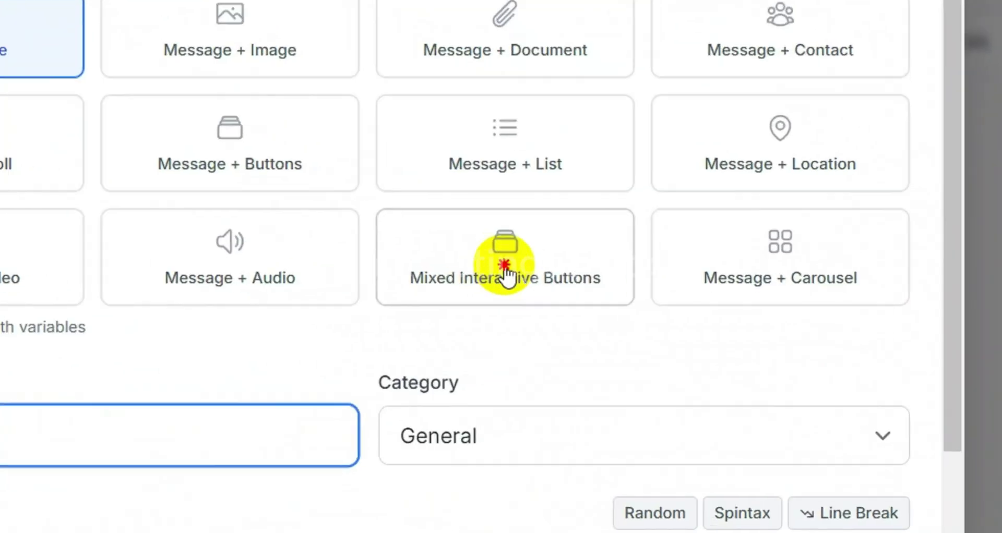
pyautogui.click(556, 286)
pyautogui.write('Customer Notice')
pyautogui.click(634, 303)
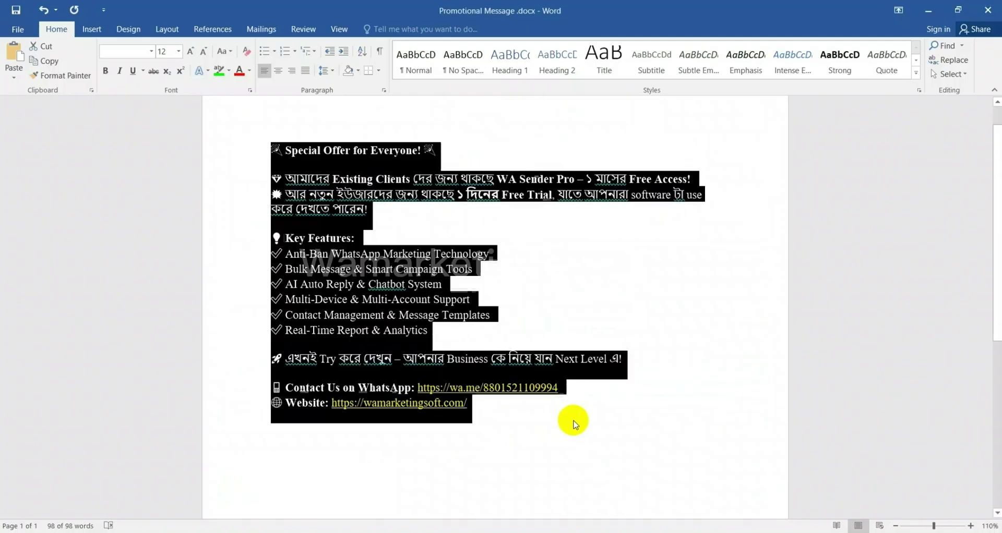
pyautogui.press('Delete')
# - Paste the promotional text as message content and remove its website link
pyautogui.click(929, 10)
pyautogui.hotkey('ctrl', 'v')
pyautogui.scroll(2, 386, 402)
pyautogui.scroll(2, 391, 399)
pyautogui.scroll(-5, 390, 397)
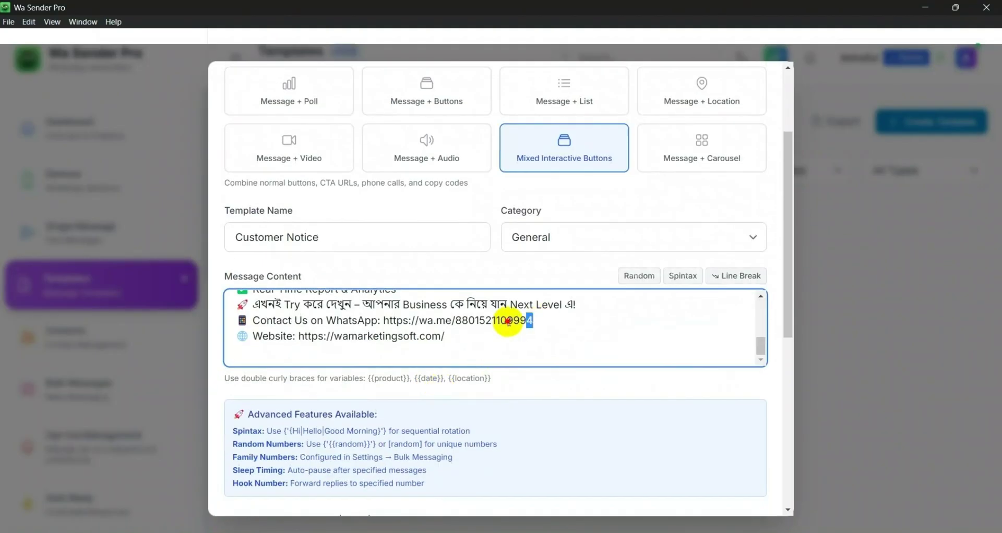
pyautogui.moveTo(440, 313); pyautogui.dragTo(392, 321)
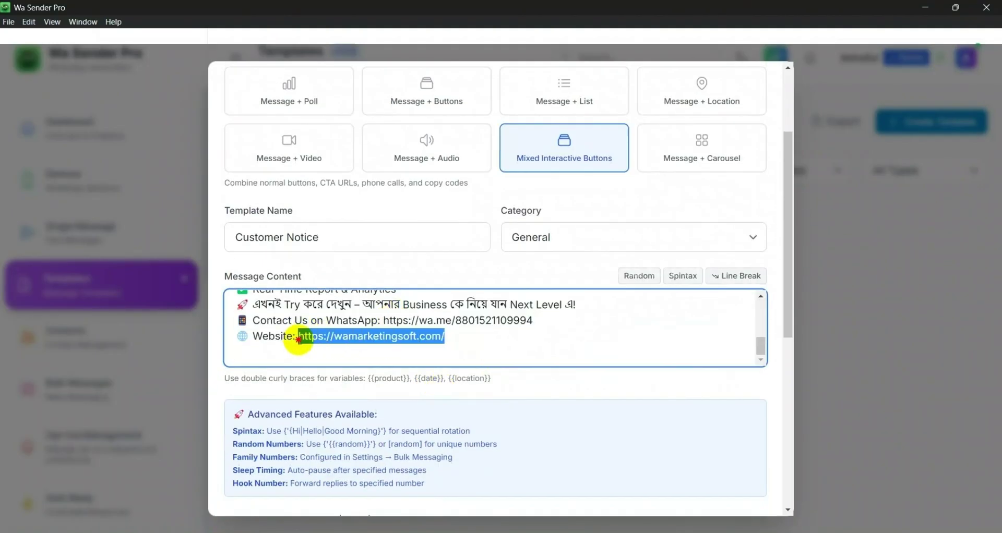
pyautogui.press('BackSpace')
pyautogui.scroll(-5, 519, 392)
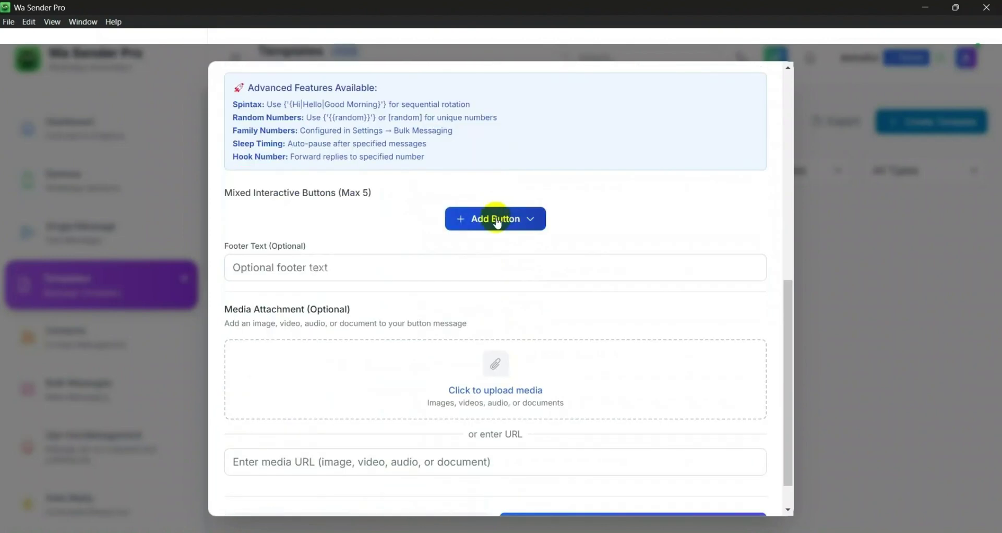
# - Add Website, Phone Call and Unsubscribe quick-reply buttons to the template
pyautogui.click(496, 219)
pyautogui.click(498, 313)
pyautogui.write('Website')
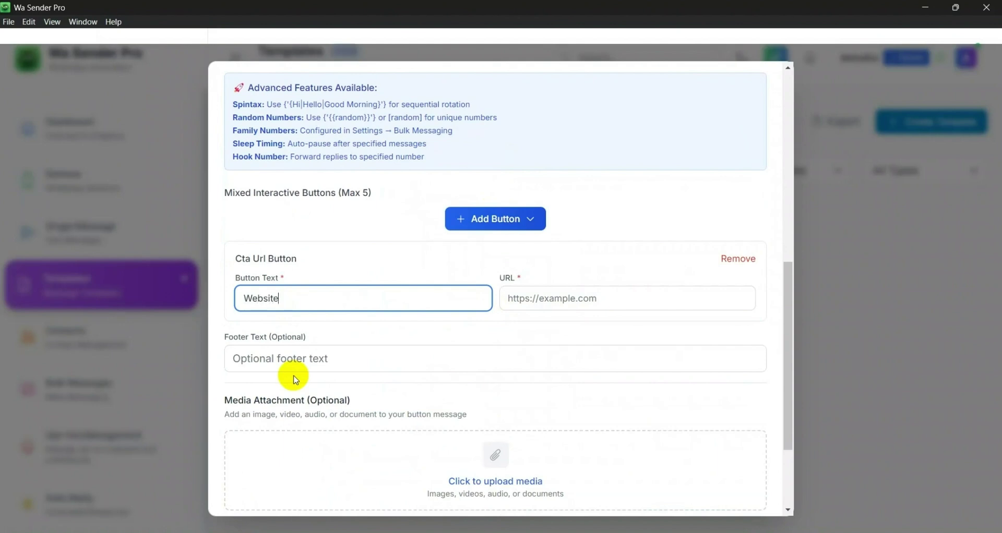
pyautogui.click(530, 295)
pyautogui.click(487, 218)
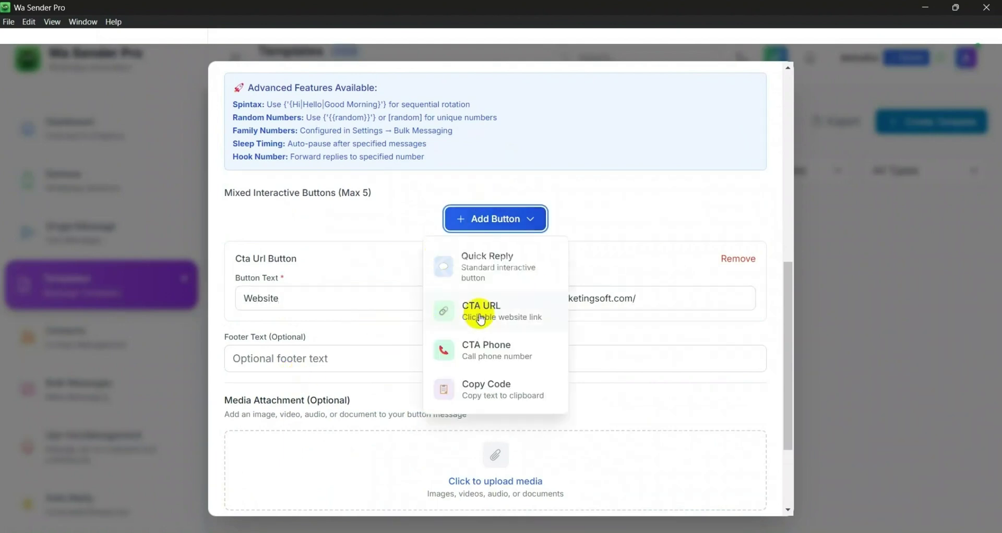
pyautogui.click(492, 355)
pyautogui.write('Phone Call')
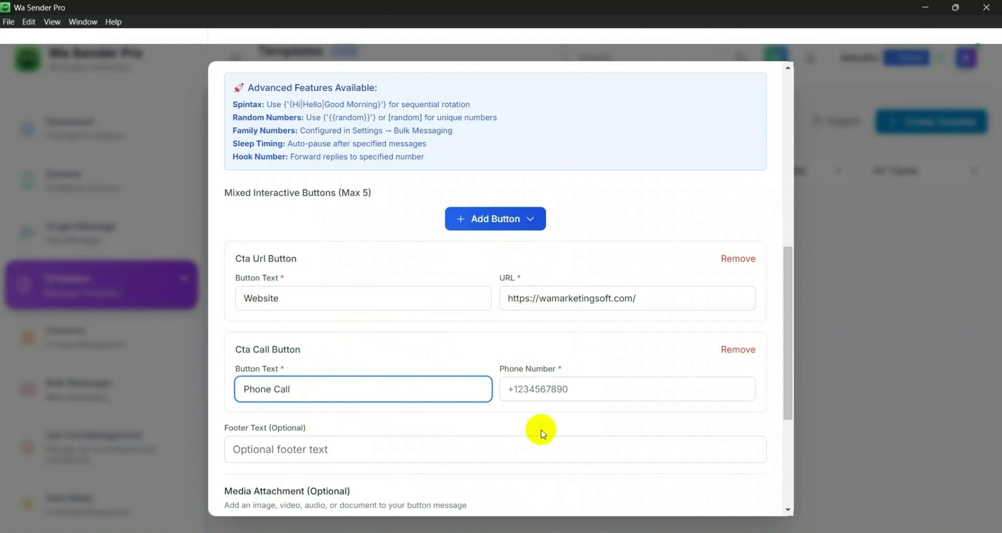
pyautogui.click(577, 392)
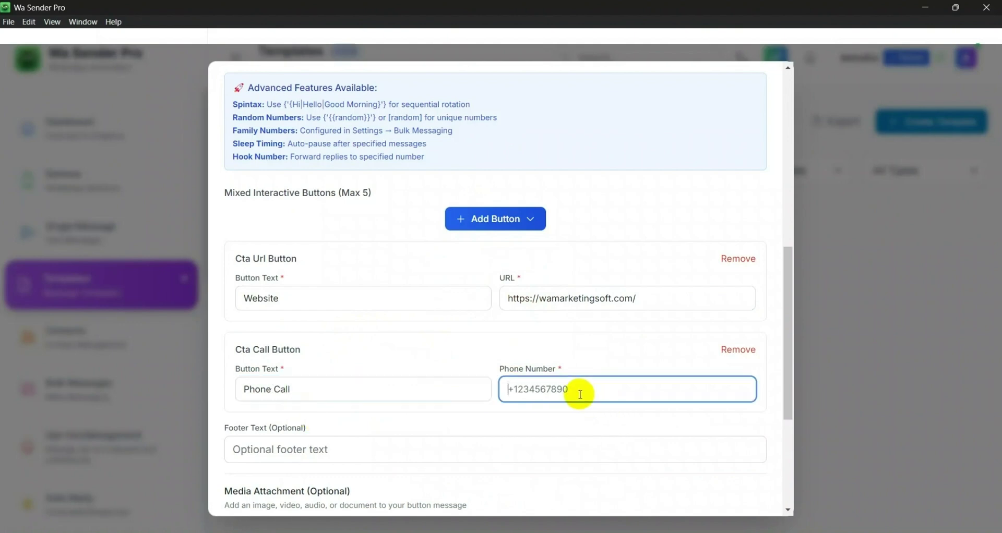
pyautogui.click(481, 305)
# - Save the Customer Notice template and preview how it looks
pyautogui.scroll(-1, 344, 432)
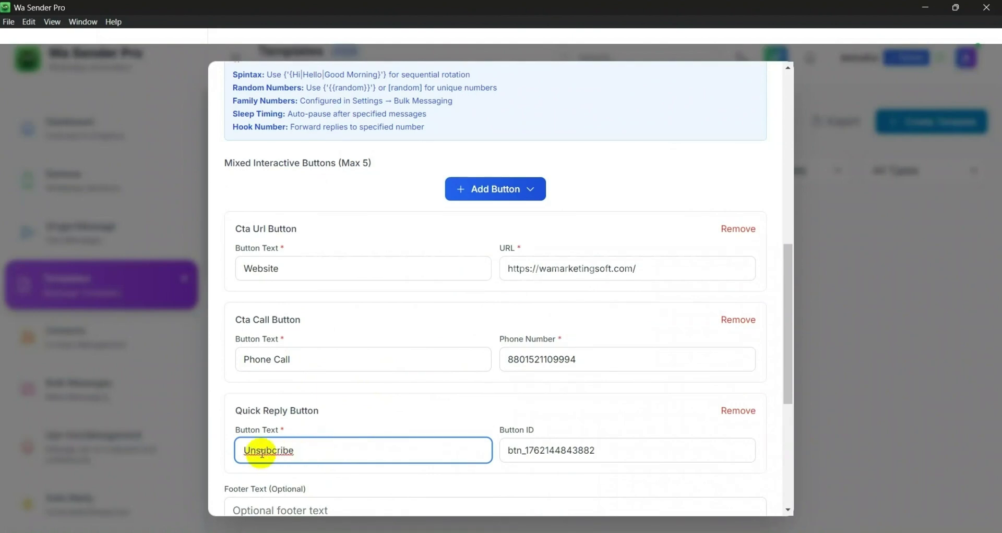
pyautogui.scroll(5, 559, 303)
pyautogui.scroll(-8, 653, 386)
pyautogui.scroll(-3, 647, 484)
pyautogui.click(647, 487)
pyautogui.click(891, 269)
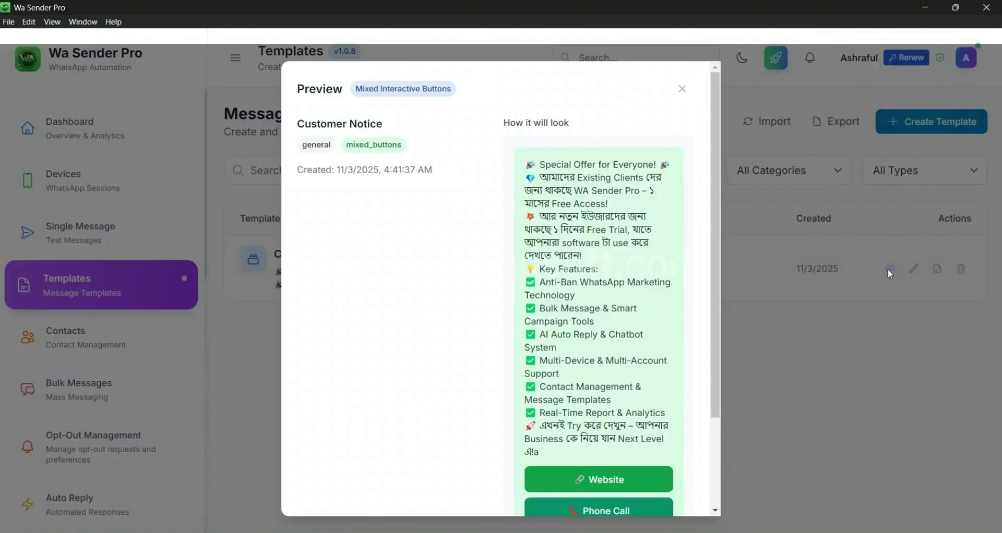
pyautogui.scroll(-5, 588, 241)
pyautogui.scroll(5, 563, 365)
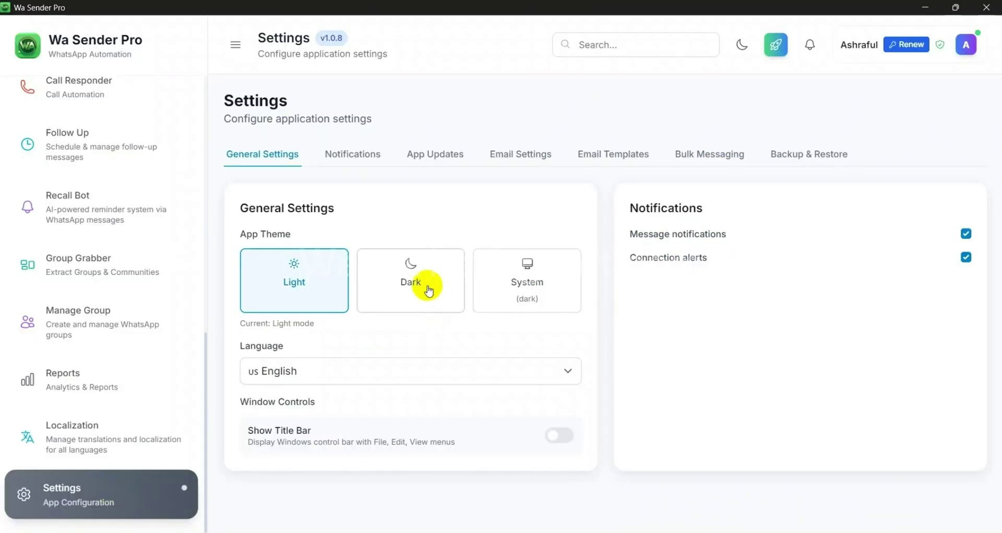
# - Switch the app to dark theme and browse language, notification and update settings
pyautogui.click(424, 285)
pyautogui.click(311, 287)
pyautogui.click(411, 281)
pyautogui.click(426, 374)
pyautogui.click(360, 155)
pyautogui.click(435, 154)
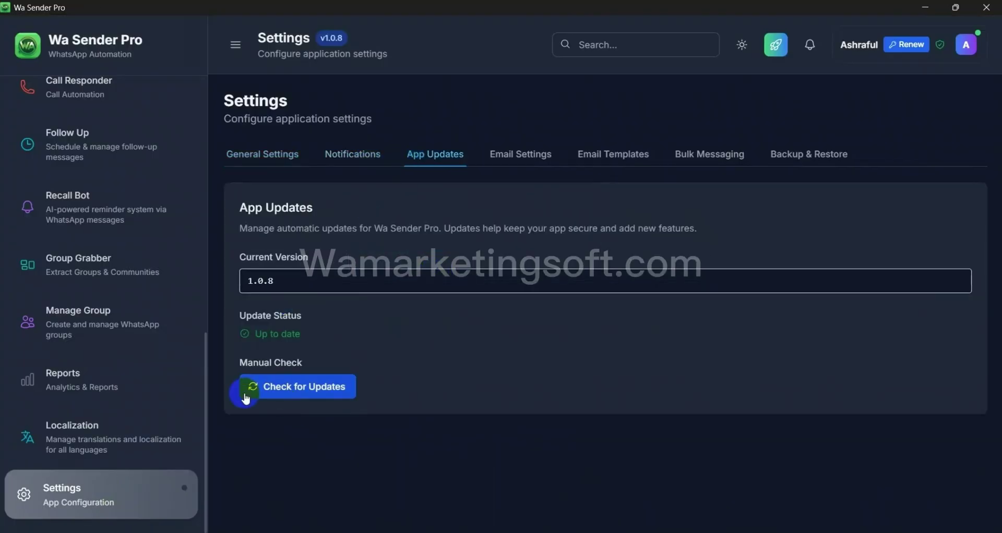
# - In Bulk Messaging settings, add two family numbers and a hook number with reply forwarding
pyautogui.click(728, 156)
pyautogui.scroll(-3, 302, 324)
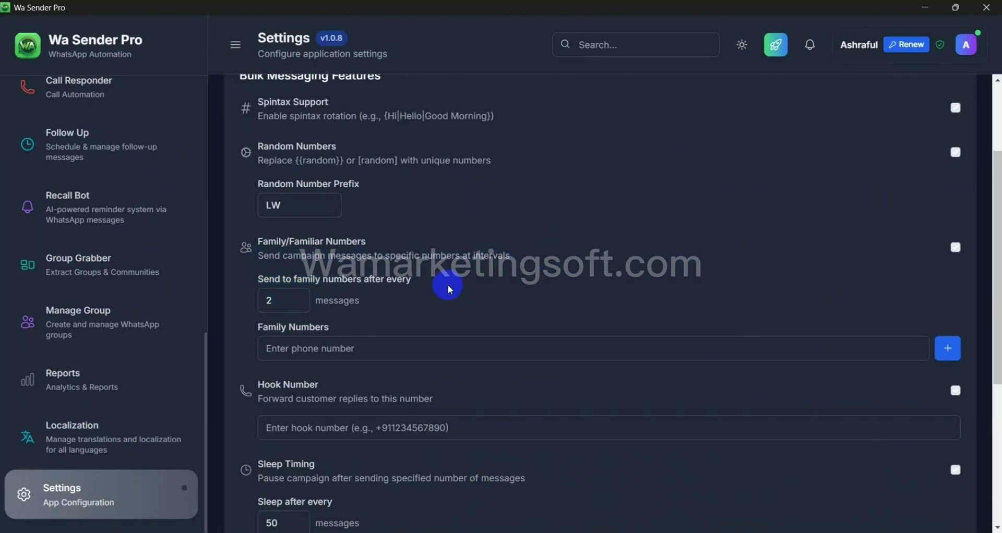
pyautogui.click(433, 291)
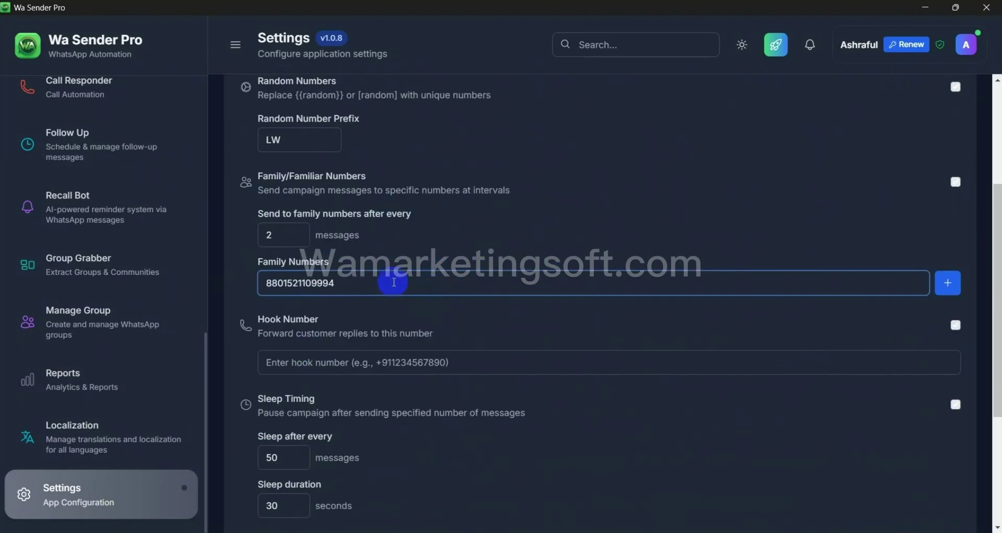
pyautogui.press('Return')
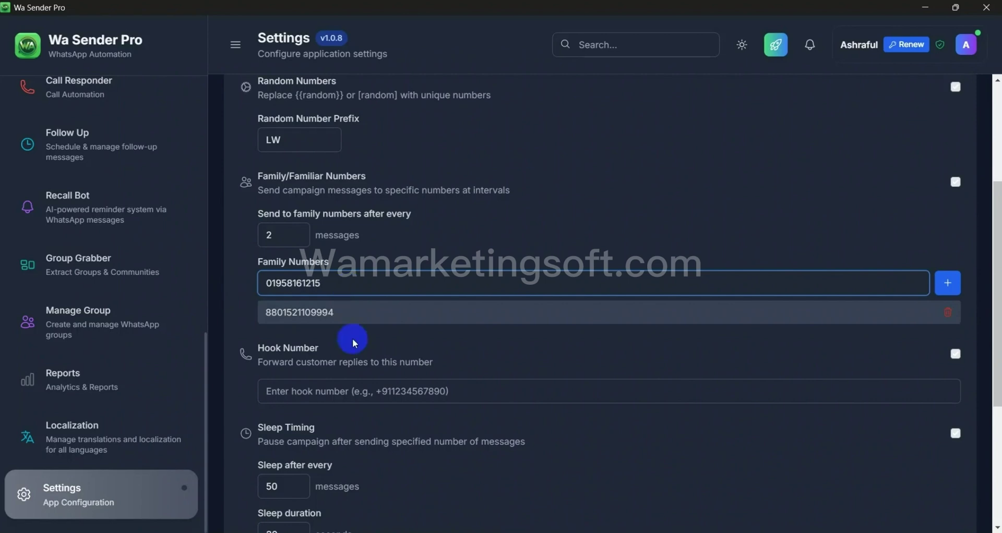
pyautogui.press('Return')
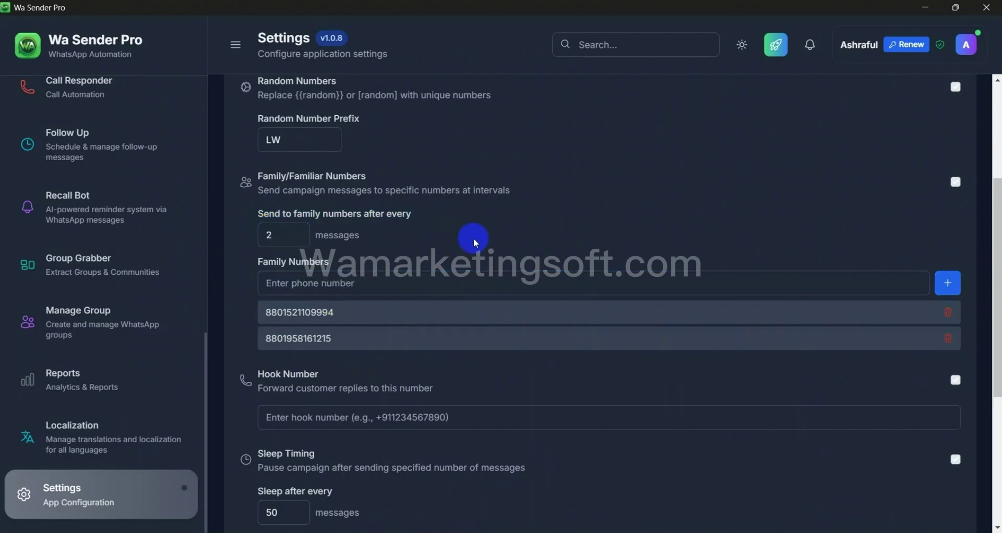
pyautogui.scroll(-2, 476, 242)
pyautogui.click(348, 289)
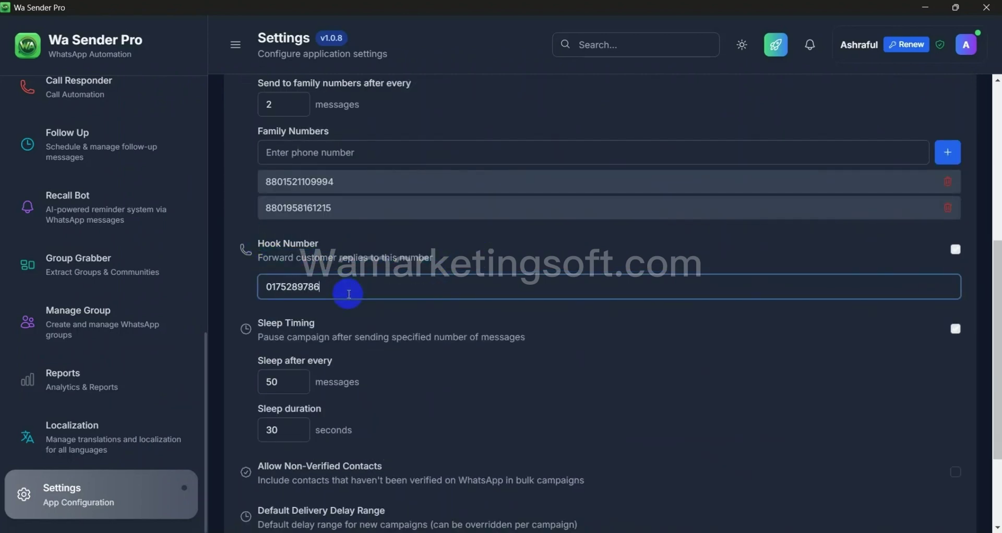
pyautogui.click(955, 249)
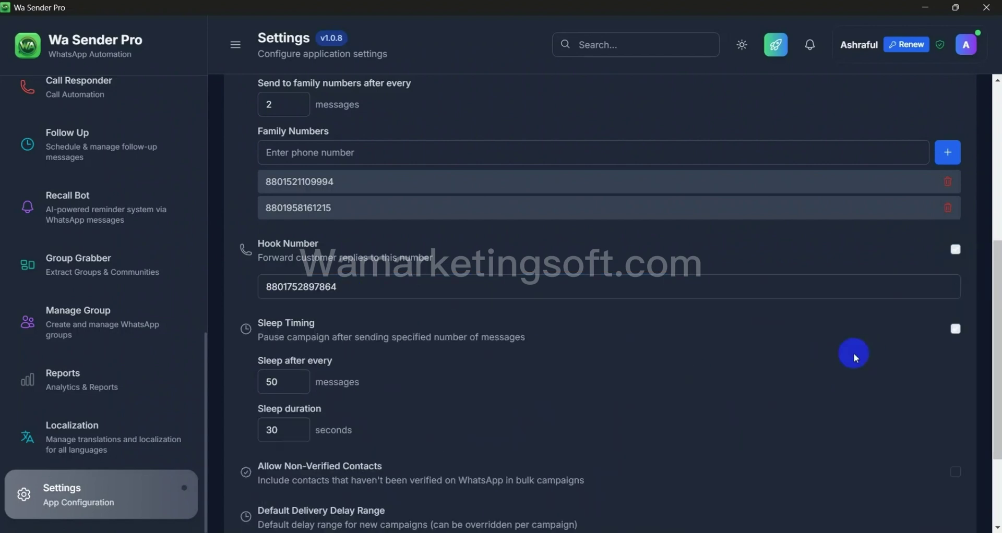
# - Set sleep to 20 messages / 60 seconds, minimum delay 1 second, and save
pyautogui.scroll(-1, 827, 291)
pyautogui.click(266, 317)
pyautogui.scroll(-1, 261, 282)
pyautogui.click(254, 242)
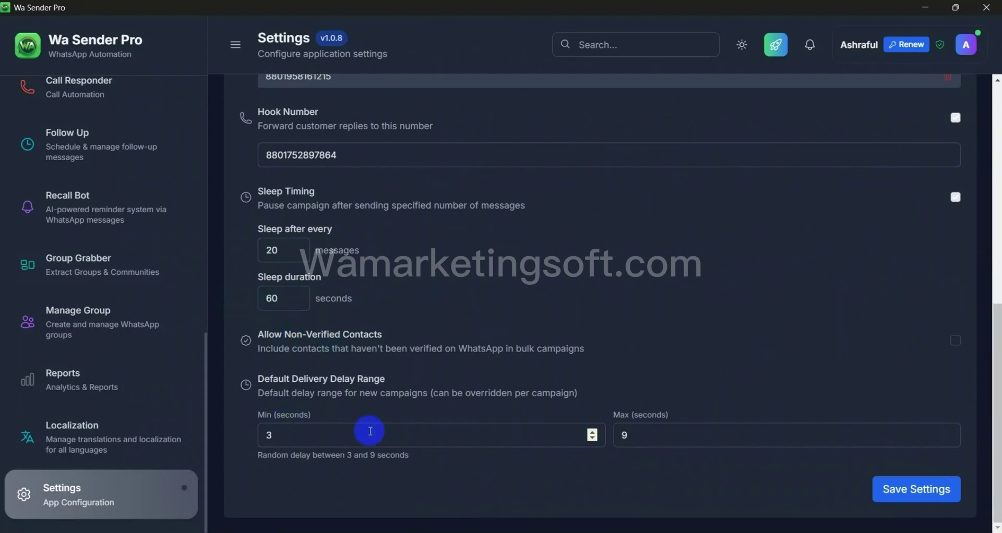
pyautogui.moveTo(276, 407)
pyautogui.mouseDown()
pyautogui.moveTo(574, 397)
pyautogui.moveTo(417, 395)
pyautogui.mouseUp()
pyautogui.doubleClick(328, 437)
pyautogui.write('10')
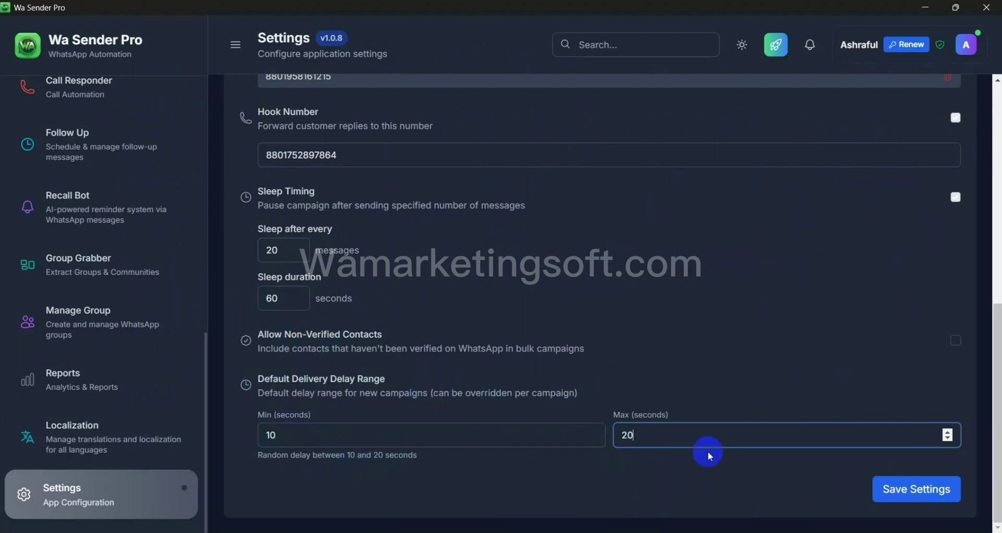
pyautogui.click(917, 489)
# - Create a data backup, then copy the column A phone numbers from the spreadsheet
pyautogui.click(809, 154)
pyautogui.click(303, 405)
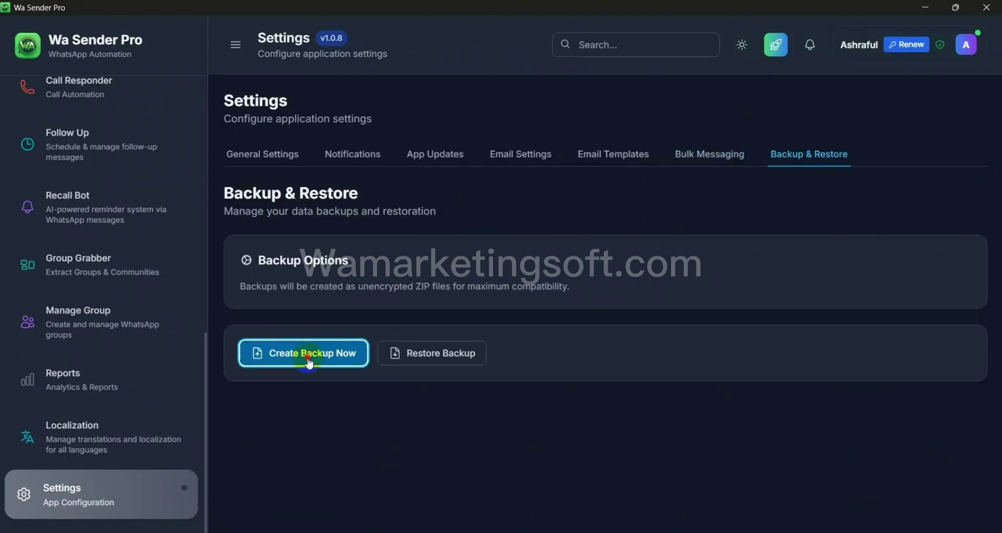
pyautogui.click(393, 365)
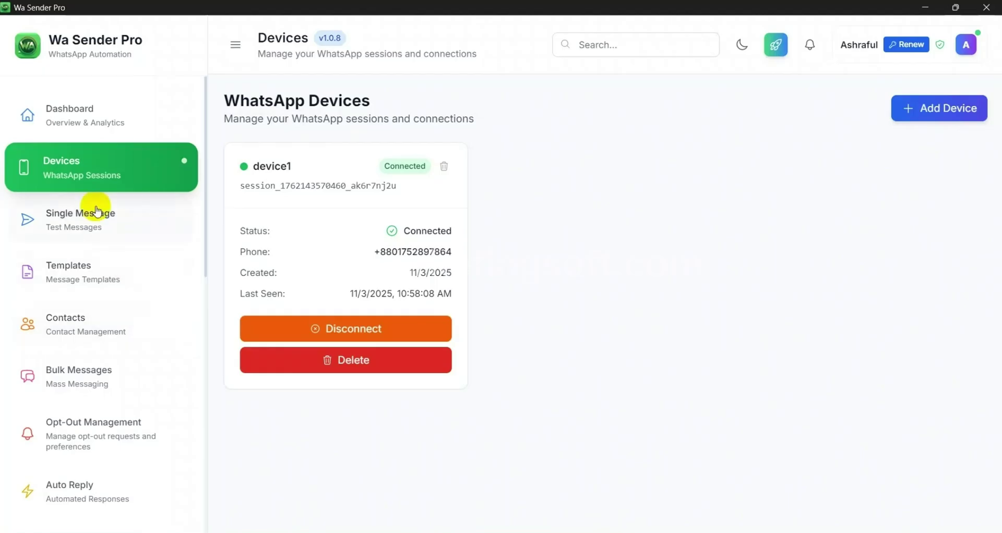
pyautogui.hotkey('alt', 'Tab')
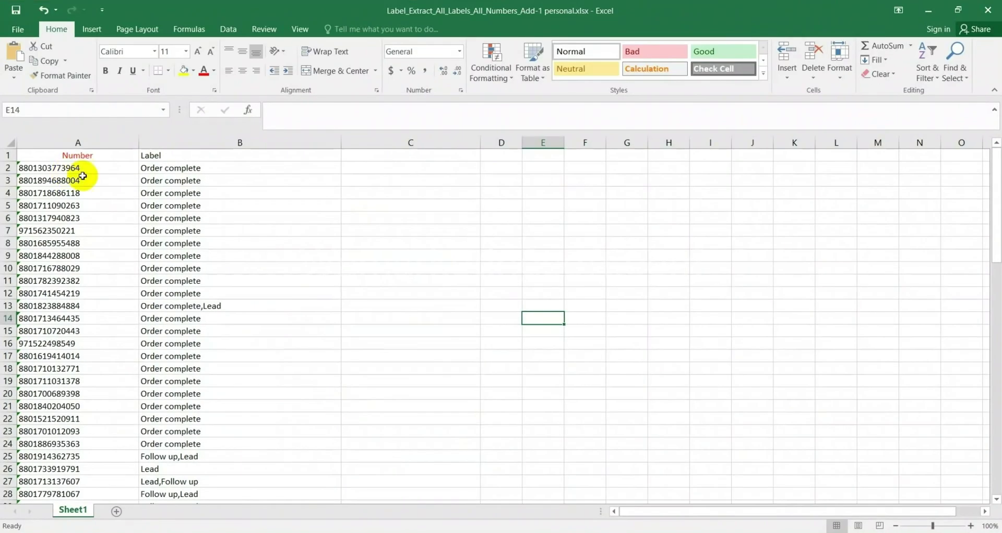
pyautogui.moveTo(80, 169); pyautogui.dragTo(78, 418)
pyautogui.hotkey('alt', 'Tab')
# - Paste the copied numbers, try the Customer Notice template, then type a text message 'fashej'
pyautogui.hotkey('ctrl', 'v')
pyautogui.scroll(-5, 371, 373)
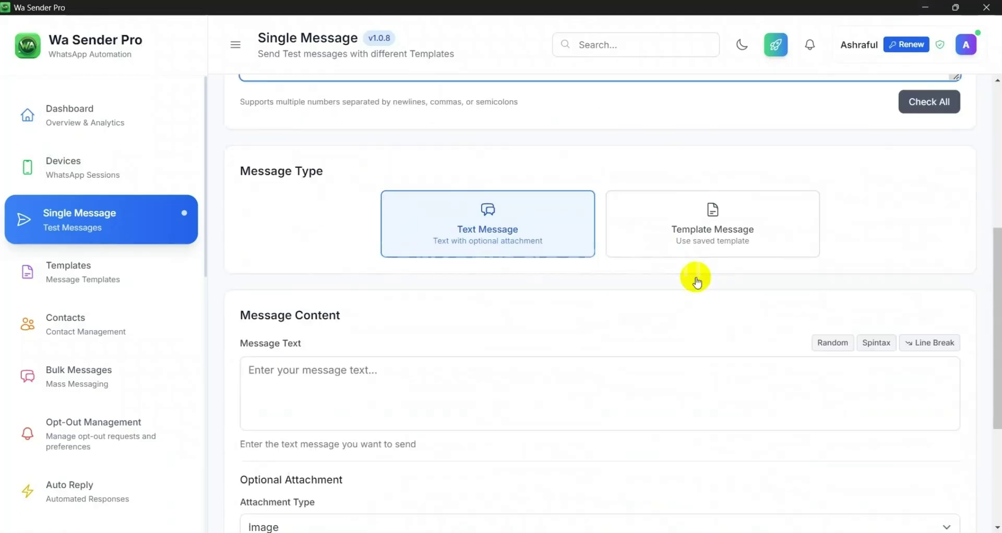
pyautogui.click(689, 215)
pyautogui.click(432, 405)
pyautogui.click(425, 431)
pyautogui.scroll(-2, 665, 396)
pyautogui.scroll(3, 665, 397)
pyautogui.click(512, 313)
pyautogui.scroll(-5, 470, 313)
pyautogui.click(430, 277)
pyautogui.write('fashej')
pyautogui.scroll(5, 360, 206)
pyautogui.scroll(4, 407, 230)
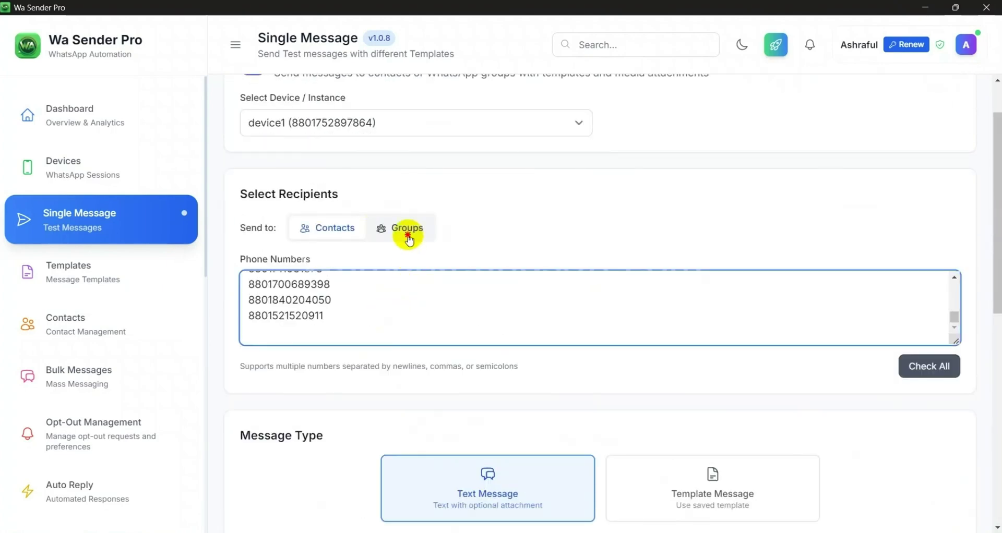
# - Switch recipients to groups with the Customer Notice template, then back to contacts
pyautogui.click(405, 229)
pyautogui.scroll(-1, 522, 291)
pyautogui.scroll(-1, 370, 332)
pyautogui.scroll(-3, 370, 332)
pyautogui.scroll(-1, 325, 197)
pyautogui.click(705, 300)
pyautogui.click(354, 398)
pyautogui.click(337, 430)
pyautogui.scroll(-2, 489, 179)
pyautogui.click(488, 179)
pyautogui.scroll(-2, 470, 293)
pyautogui.scroll(10, 365, 339)
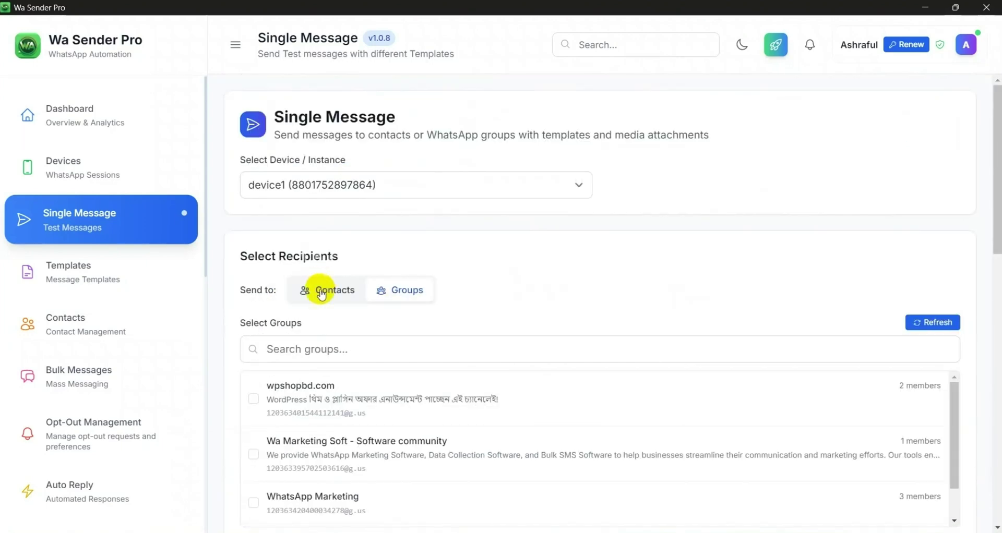
# - Enter the test recipient number, verify it on WhatsApp, and send the Customer Notice template
pyautogui.click(326, 288)
pyautogui.click(358, 365)
pyautogui.click(927, 374)
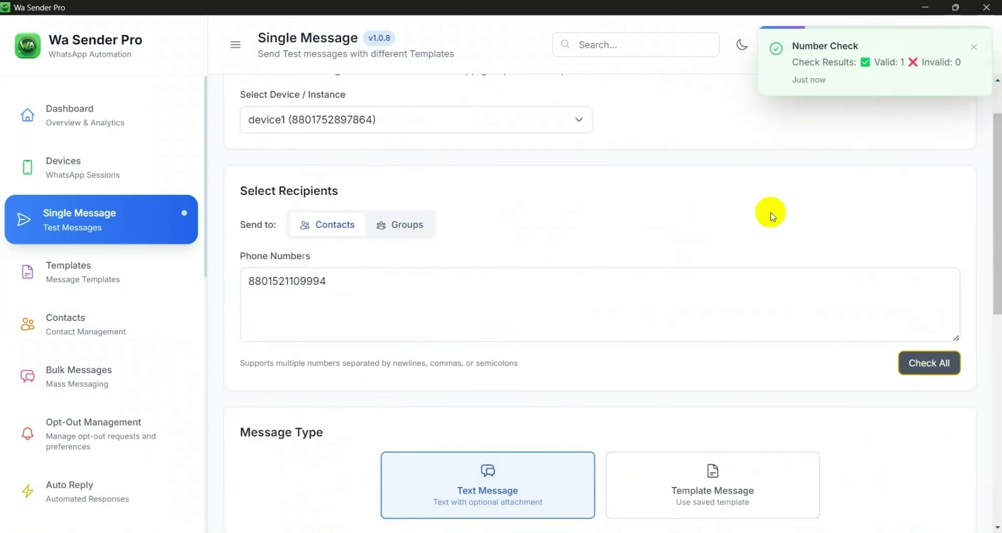
pyautogui.scroll(-3, 783, 340)
pyautogui.click(656, 313)
pyautogui.scroll(-1, 522, 366)
pyautogui.scroll(-3, 393, 436)
pyautogui.scroll(10, 638, 358)
pyautogui.scroll(-10, 637, 358)
pyautogui.click(877, 475)
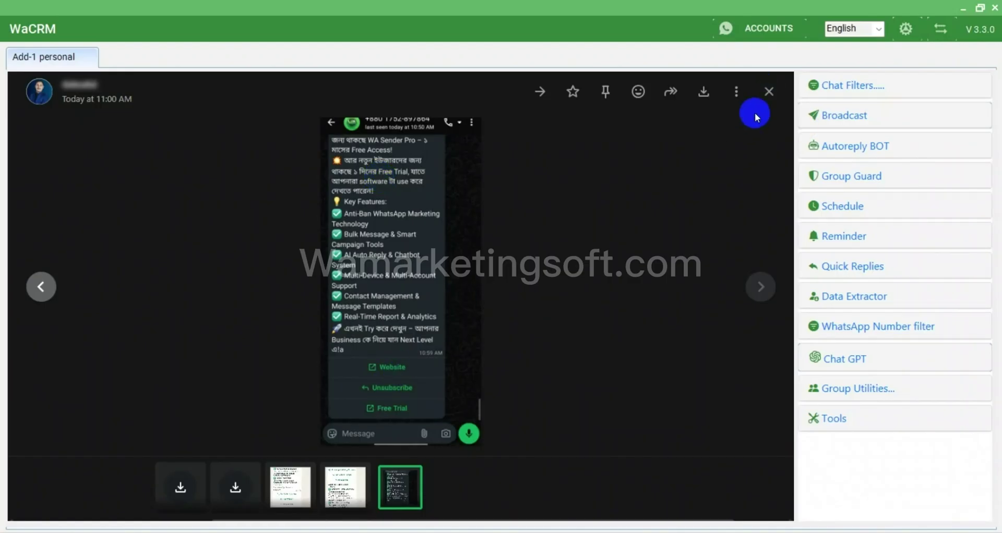
# - Close the received message image and preview the Customer Notice template again
pyautogui.click(762, 91)
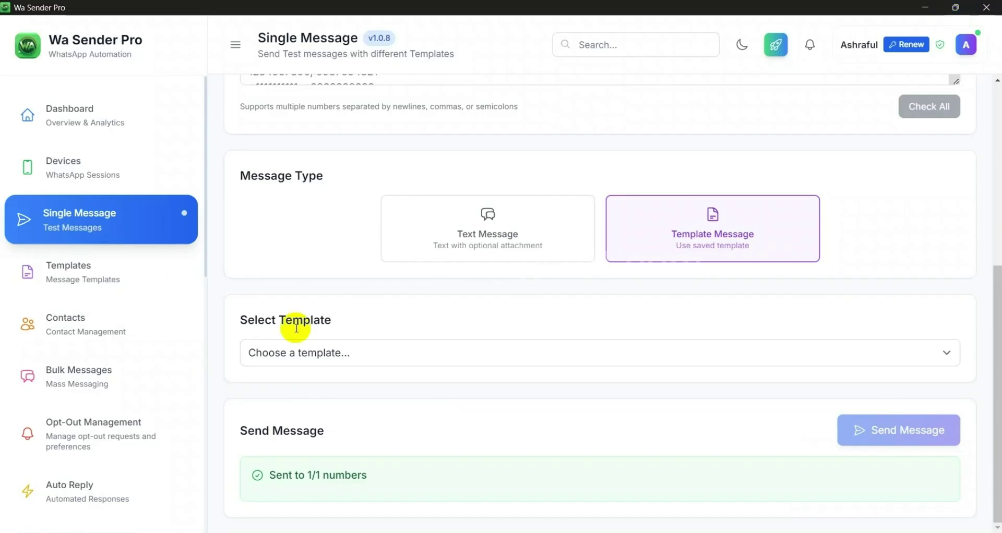
pyautogui.scroll(5, 458, 331)
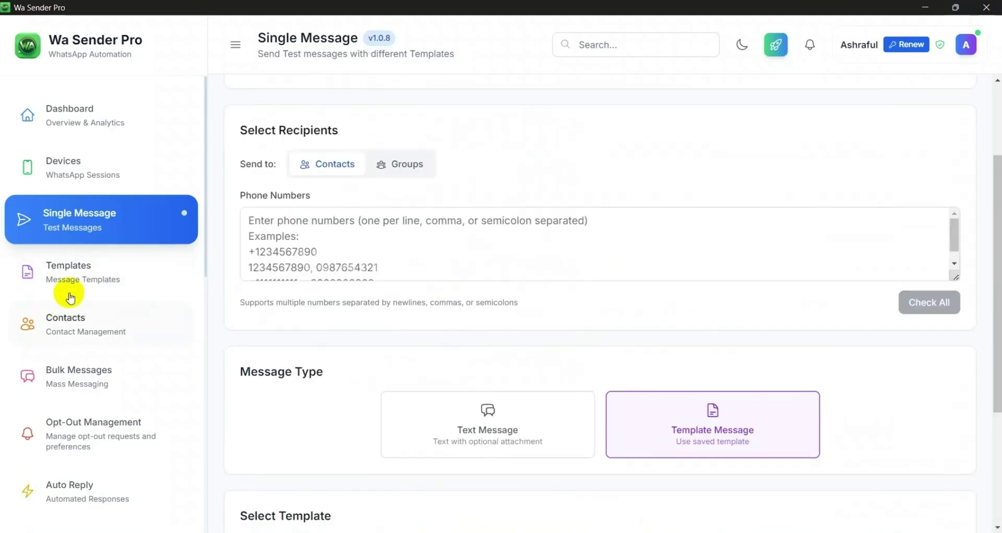
pyautogui.click(72, 288)
pyautogui.click(890, 256)
pyautogui.scroll(-3, 591, 277)
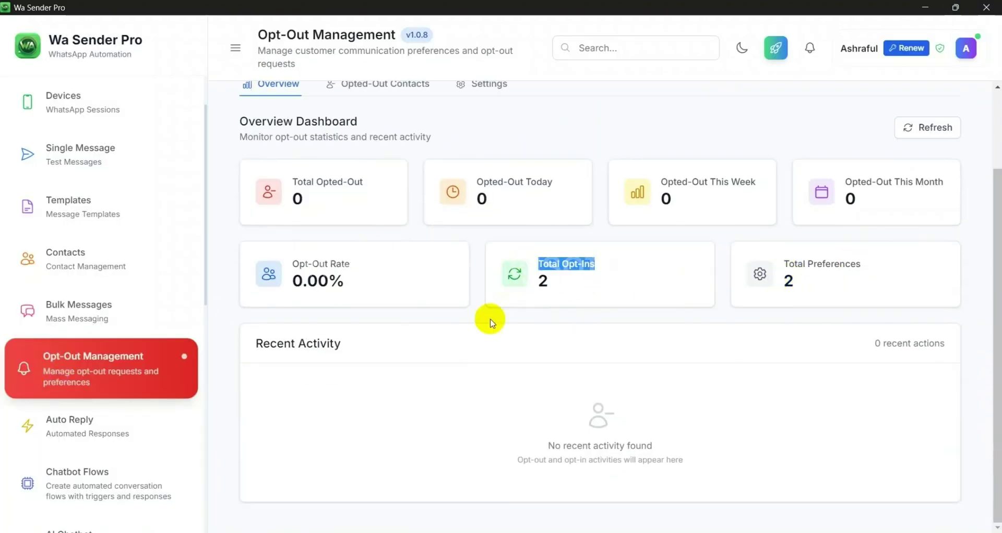
pyautogui.scroll(-1, 95, 374)
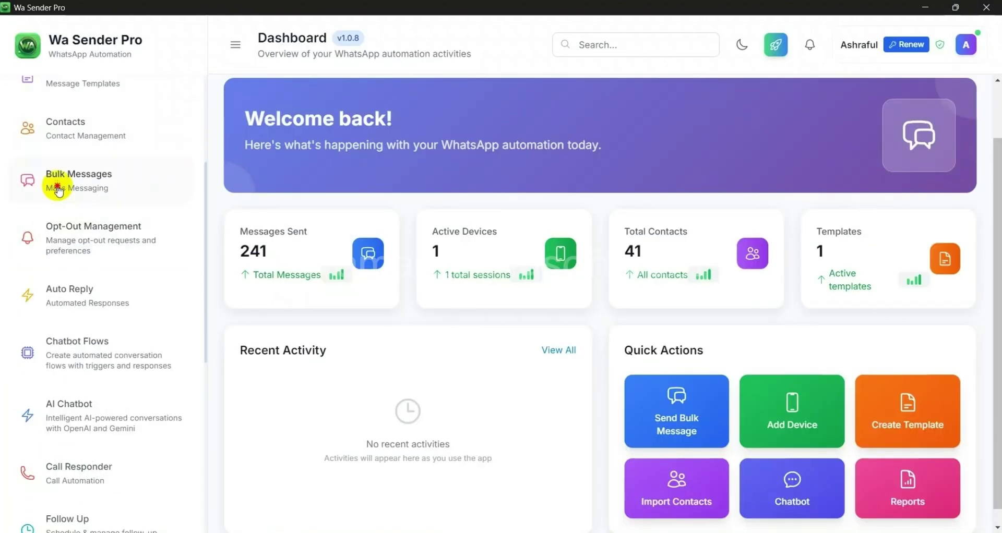
pyautogui.click(56, 180)
# - Start a new bulk campaign on device1 targeting the Previous Customer order group
pyautogui.click(908, 109)
pyautogui.click(316, 166)
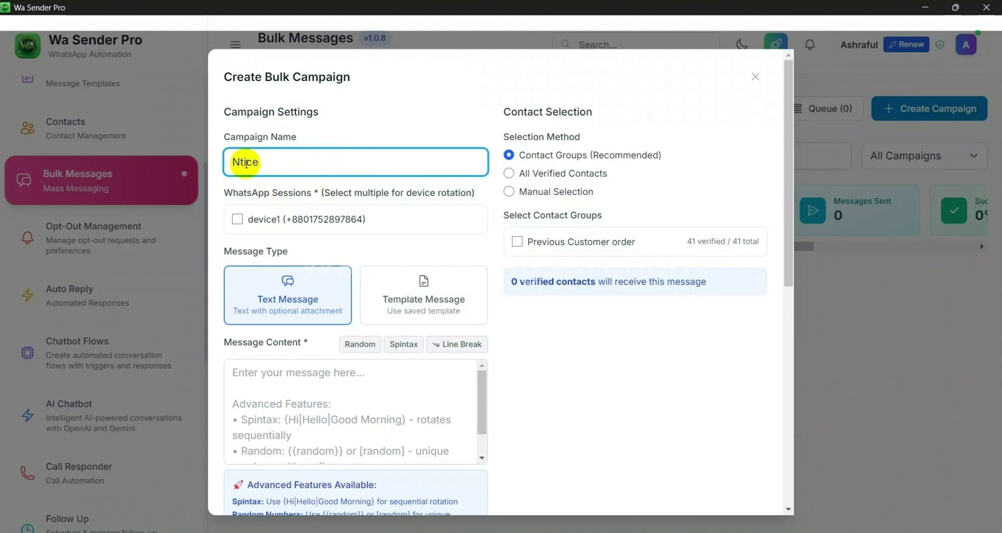
pyautogui.click(345, 221)
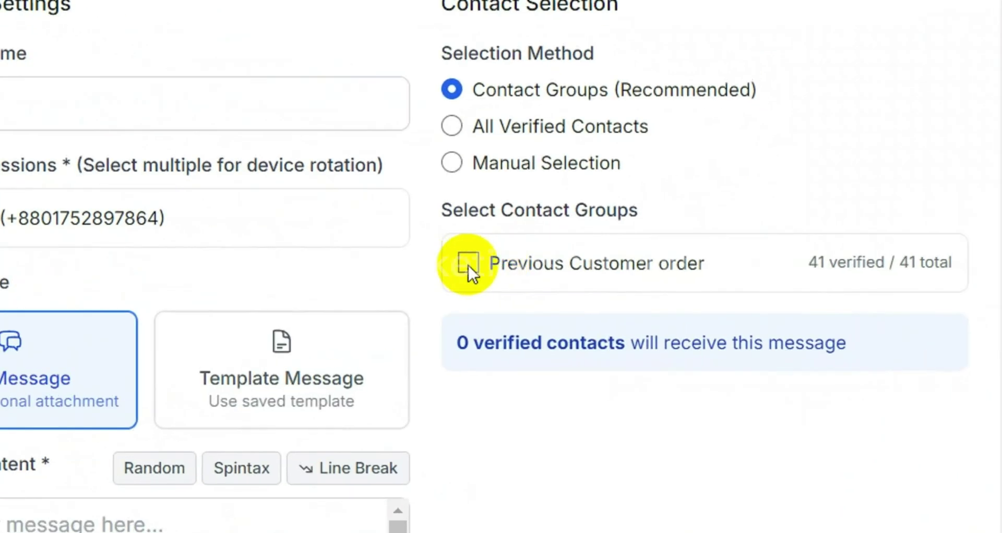
pyautogui.click(469, 265)
pyautogui.click(421, 275)
# - Use the saved Customer Notice template as the campaign message
pyautogui.scroll(-3, 357, 232)
pyautogui.click(358, 232)
pyautogui.click(335, 258)
pyautogui.scroll(-4, 331, 262)
pyautogui.scroll(4, 365, 203)
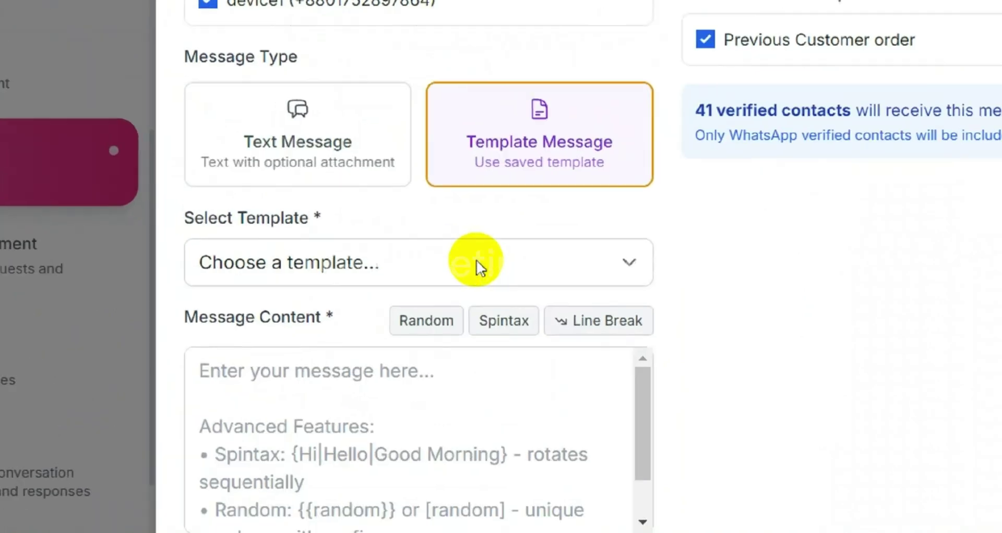
pyautogui.click(402, 242)
pyautogui.click(396, 267)
# - Set Send Immediately with a 10–30 second delay range and 3 max retries
pyautogui.scroll(-5, 413, 264)
pyautogui.scroll(-3, 324, 314)
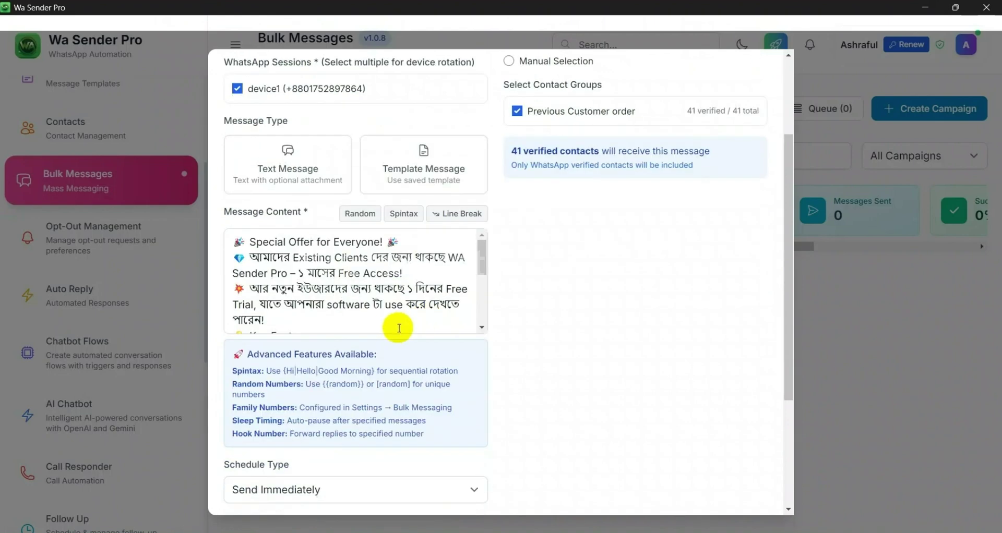
pyautogui.scroll(-3, 324, 350)
pyautogui.click(273, 438)
pyautogui.doubleClick(227, 377)
pyautogui.write('10')
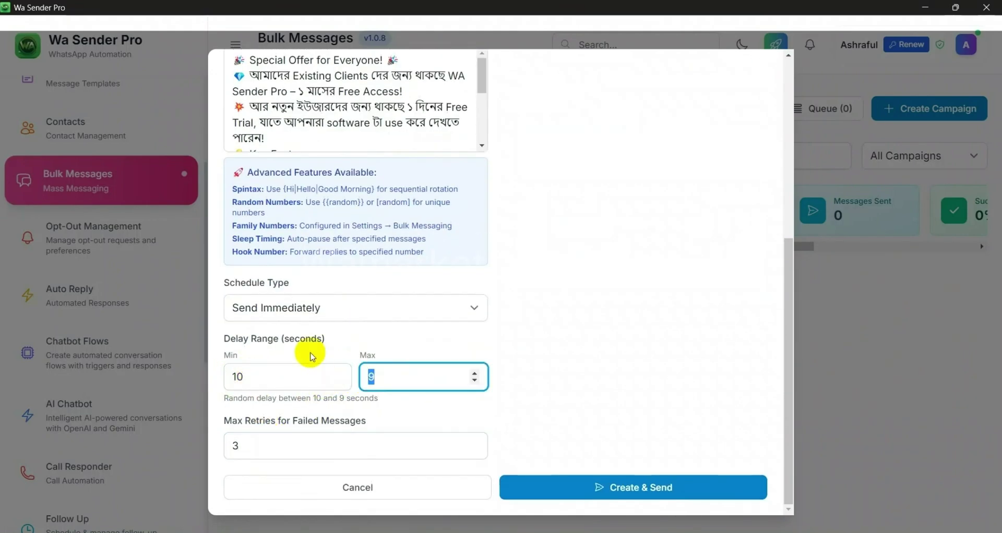
pyautogui.scroll(2, 347, 184)
pyautogui.scroll(-5, 334, 235)
pyautogui.scroll(5, 470, 422)
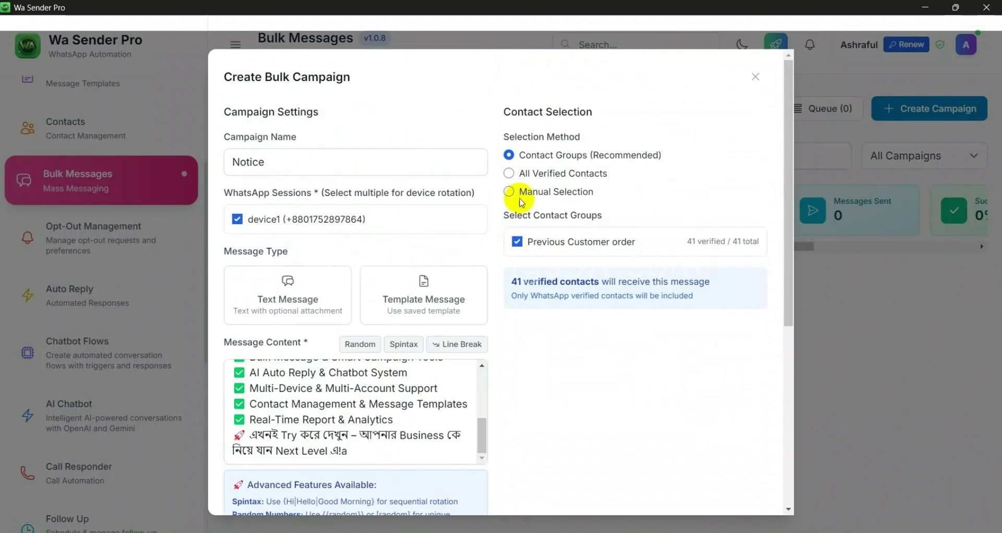
pyautogui.scroll(-2, 313, 188)
pyautogui.scroll(-4, 314, 188)
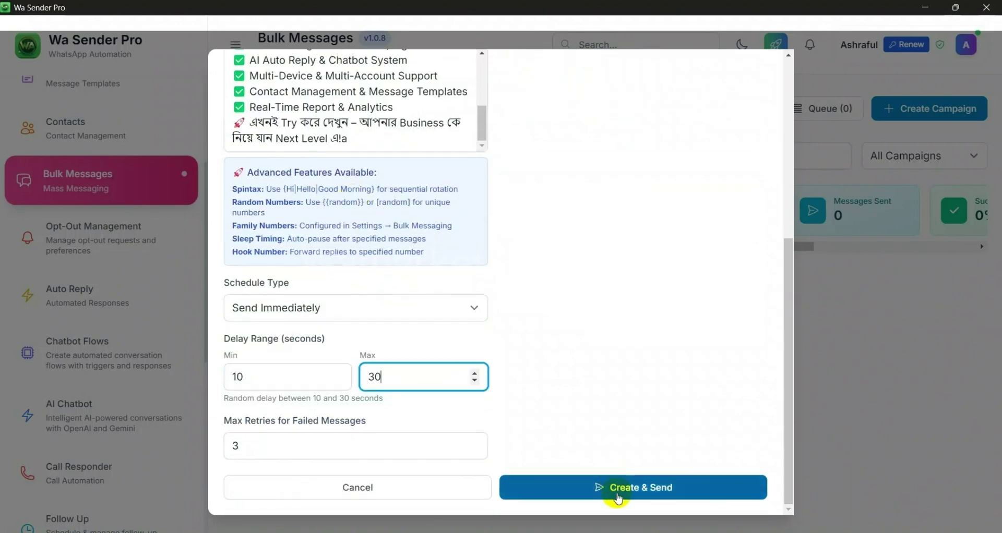
# - Create and send the Notice campaign, following its progress to 23/41 sent
pyautogui.click(618, 496)
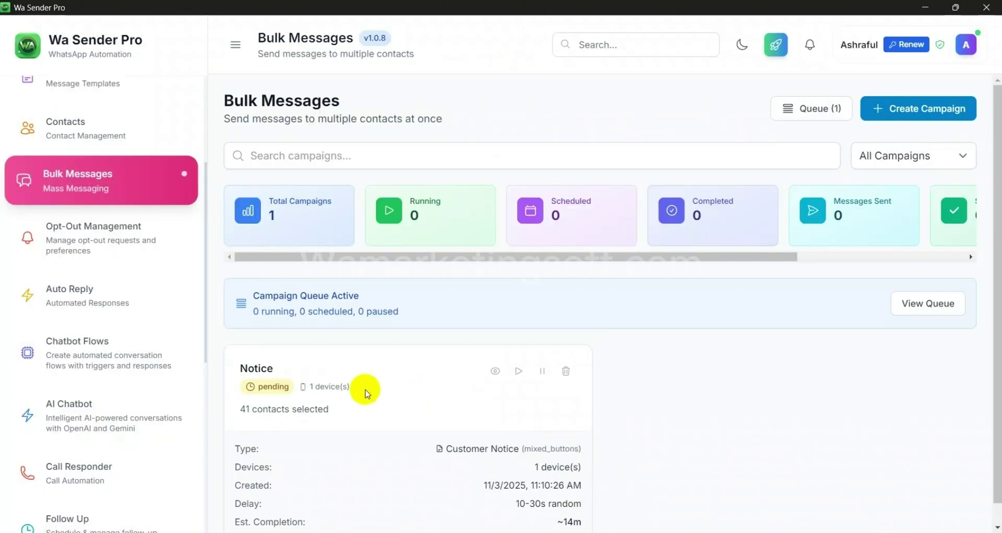
pyautogui.scroll(-2, 522, 365)
pyautogui.scroll(2, 387, 357)
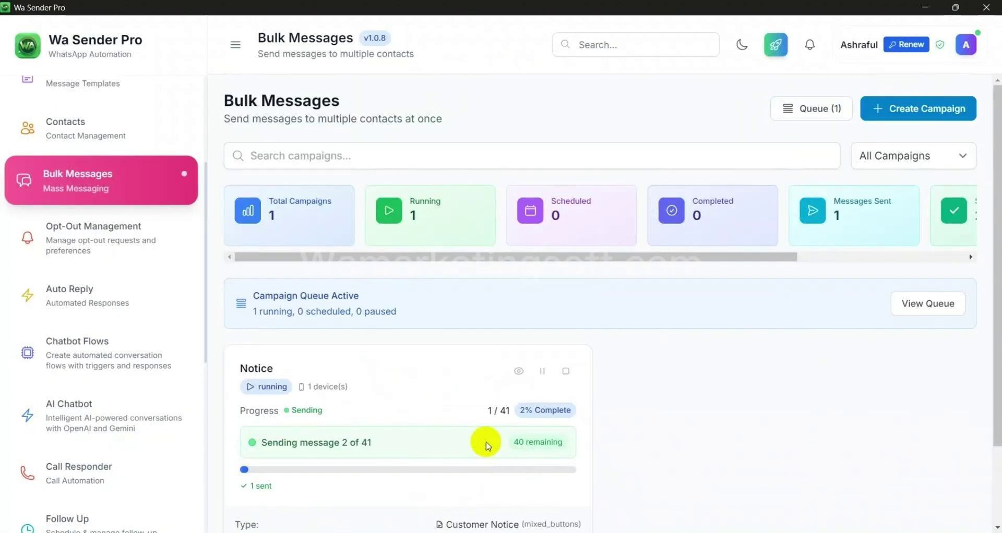
pyautogui.scroll(-1, 598, 487)
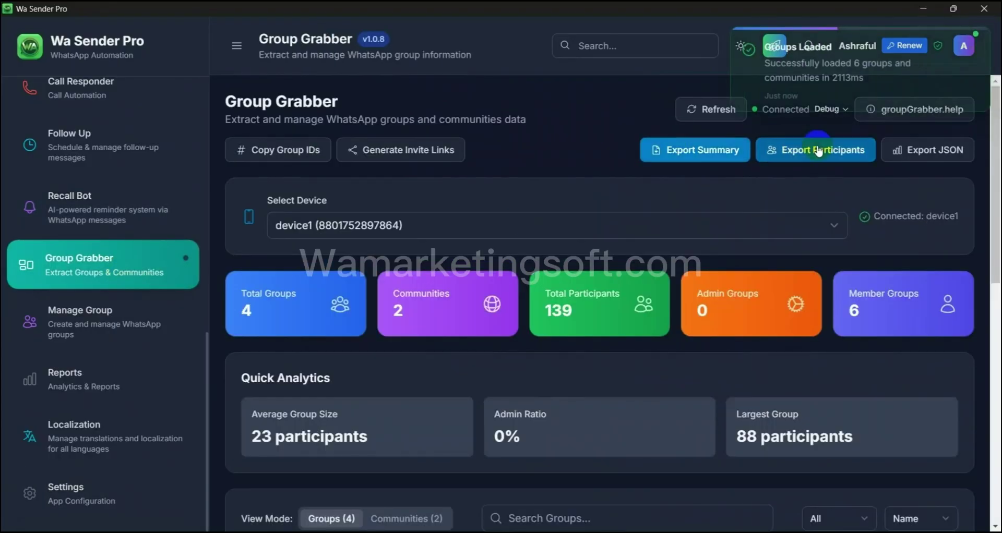
pyautogui.scroll(-5, 392, 344)
pyautogui.scroll(5, 291, 381)
pyautogui.scroll(-5, 258, 301)
# - Export and save the WA Sender Support group's participant list
pyautogui.click(257, 300)
pyautogui.scroll(2, 574, 261)
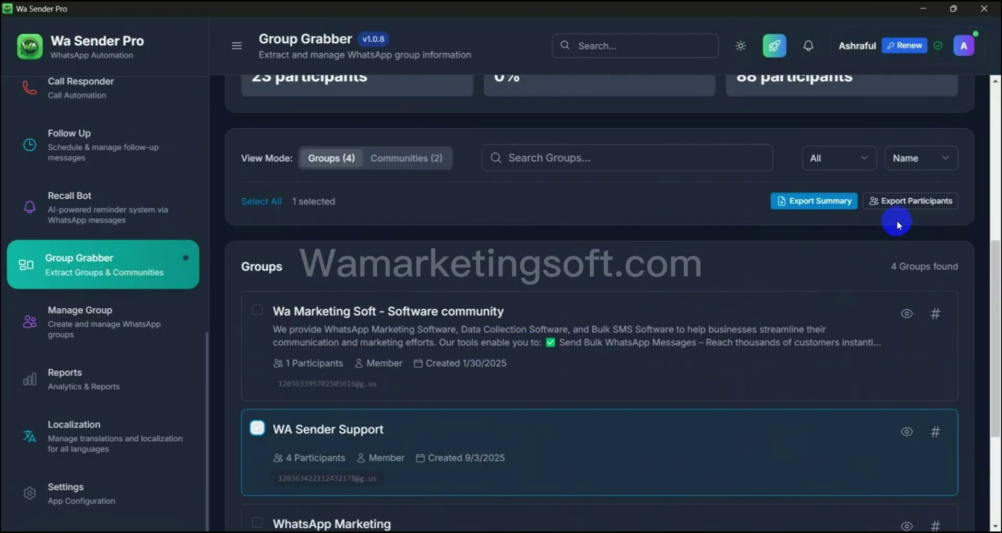
pyautogui.click(911, 201)
pyautogui.click(405, 365)
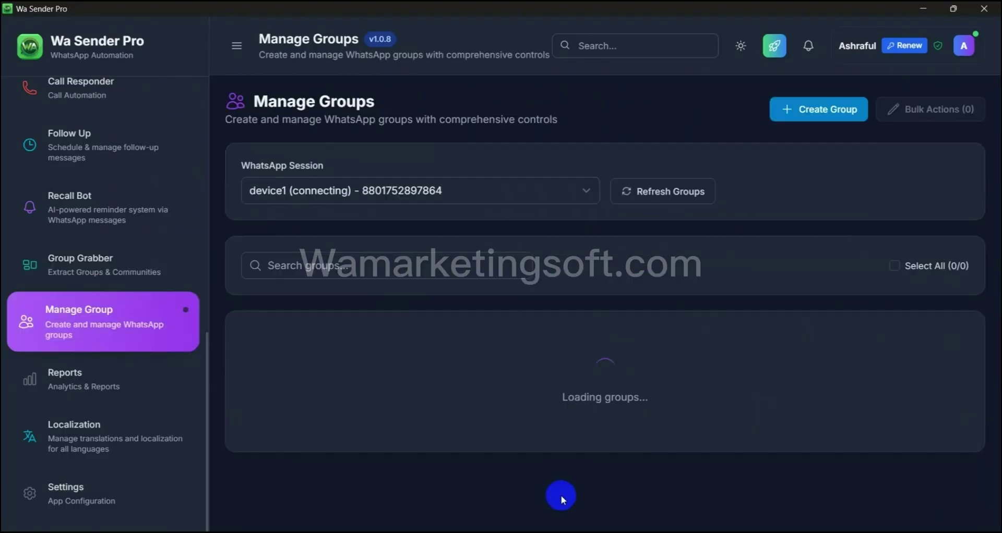
# - Create a new WhatsApp group named 'Order Process'
pyautogui.click(807, 111)
pyautogui.click(422, 192)
pyautogui.write('Order Process')
pyautogui.click(591, 422)
# - Add a participant phone number to the Order Process group
pyautogui.scroll(-3, 522, 313)
pyautogui.scroll(-1, 626, 298)
pyautogui.click(650, 289)
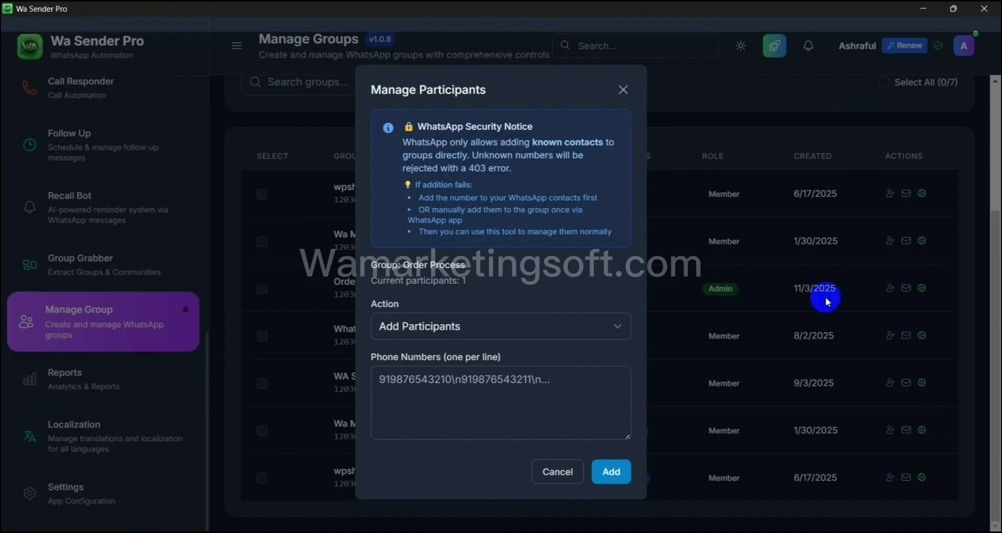
pyautogui.write('84')
pyautogui.click(616, 472)
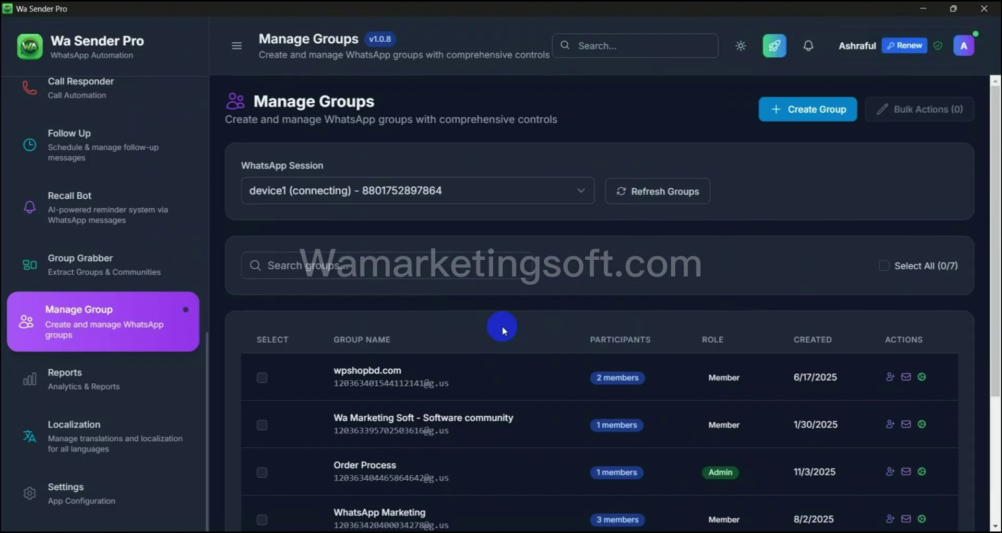
pyautogui.click(90, 320)
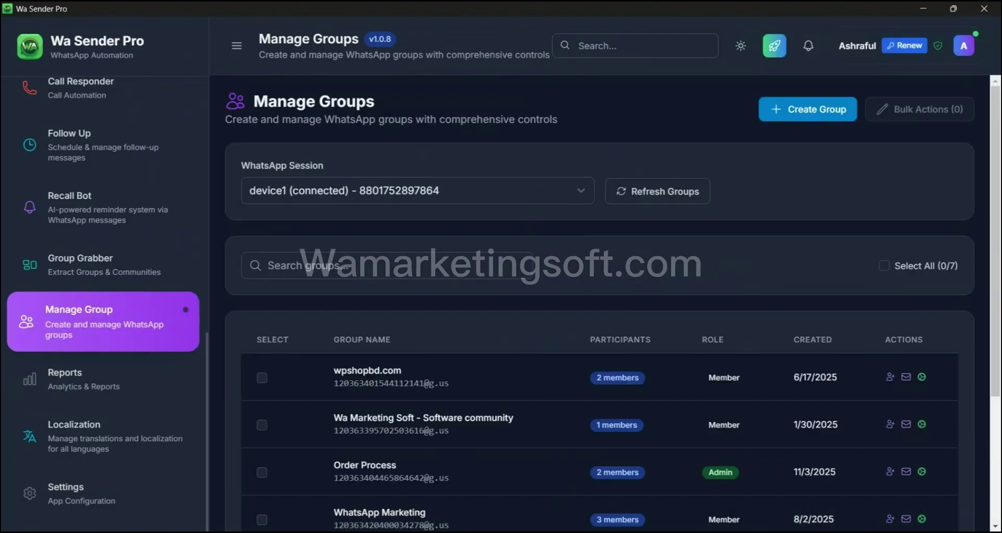
# - Save a Missed Call responder rule running on device1
pyautogui.scroll(-3, 497, 380)
pyautogui.click(949, 115)
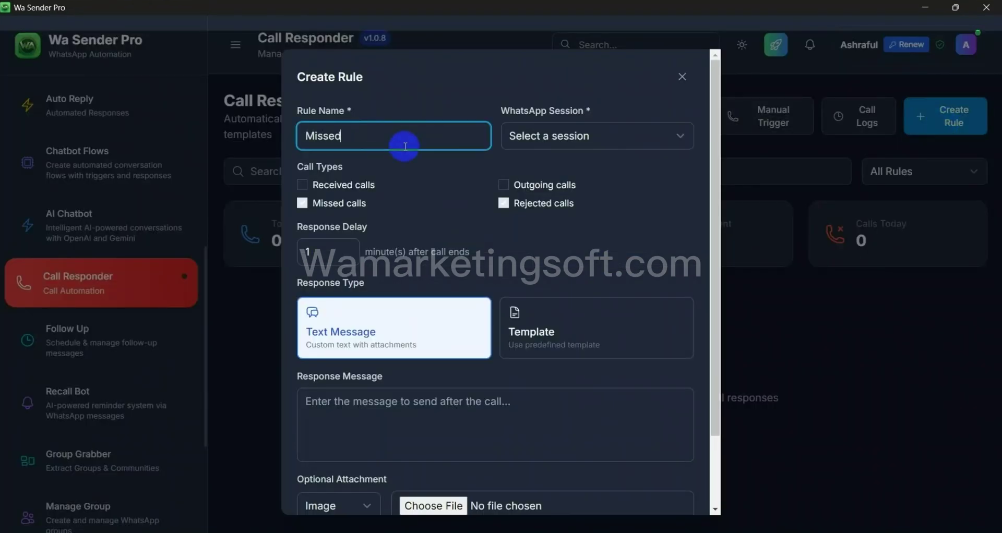
pyautogui.click(598, 136)
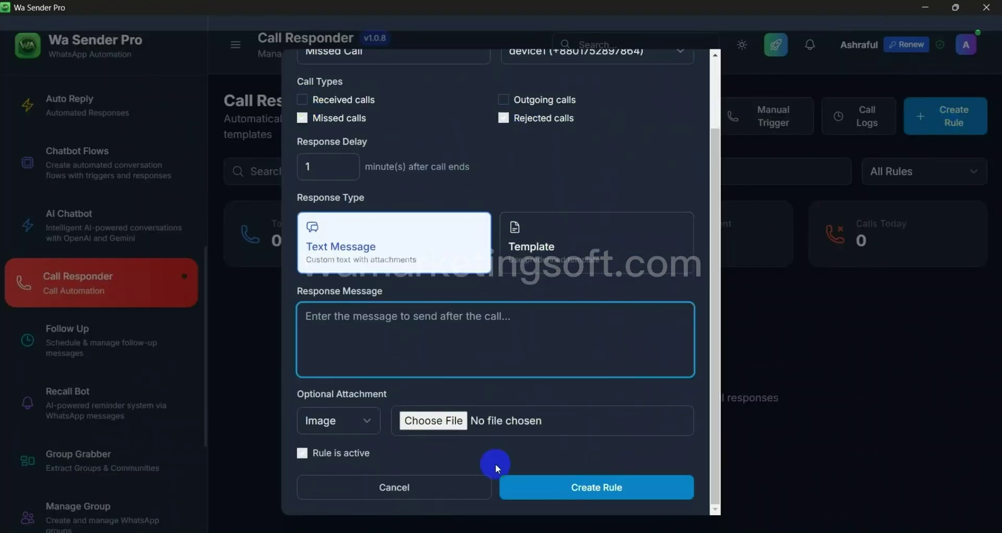
pyautogui.scroll(-5, 353, 406)
pyautogui.click(488, 351)
# - Add the Received call rule and preview the Missed Call rule's reply
pyautogui.click(911, 116)
pyautogui.write('Received ca')
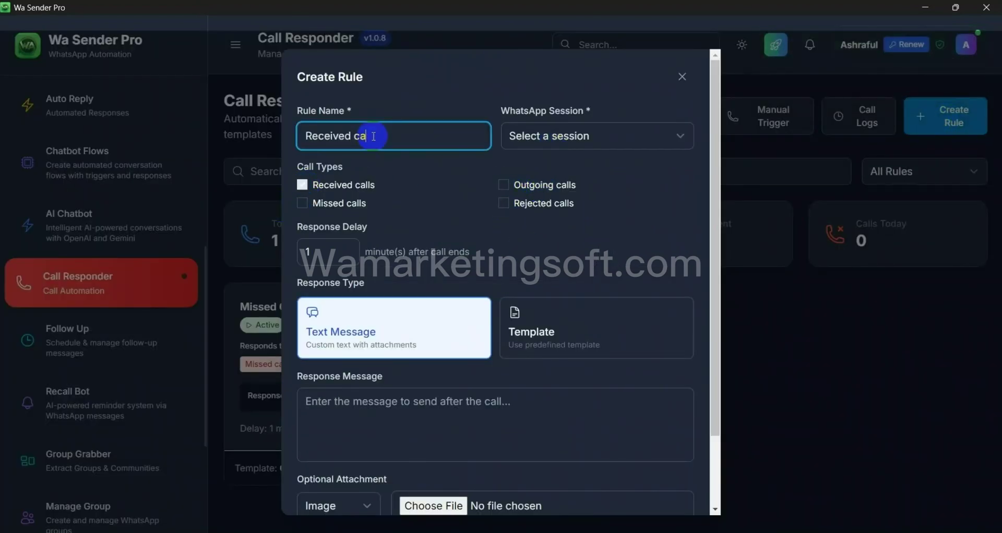
pyautogui.write('l')
pyautogui.scroll(-2, 391, 313)
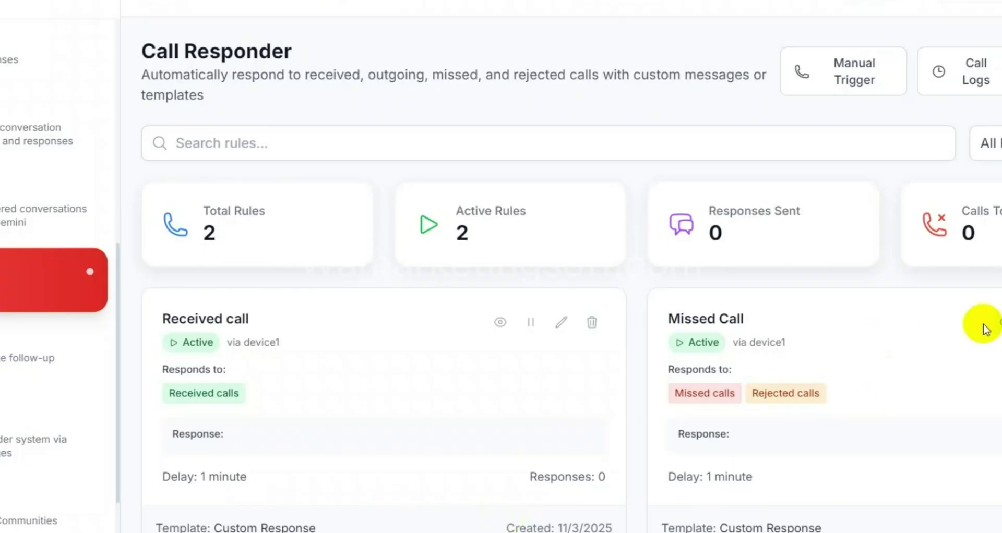
pyautogui.click(984, 326)
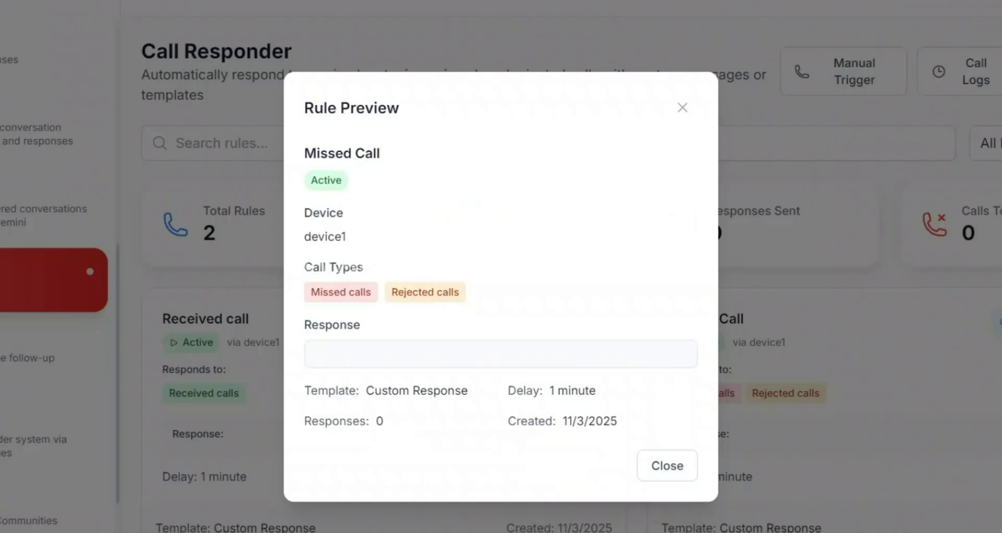
pyautogui.click(682, 108)
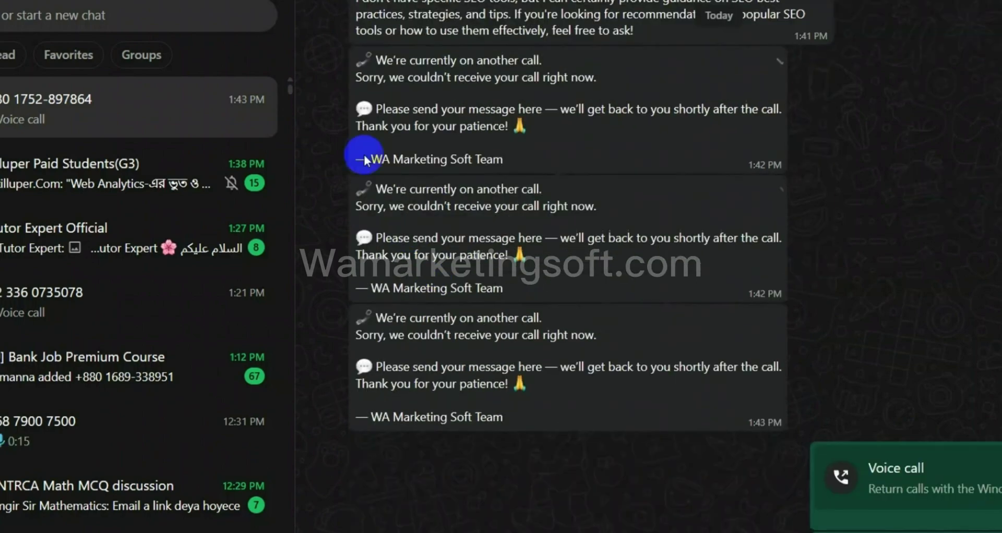
pyautogui.moveTo(357, 145); pyautogui.dragTo(508, 184)
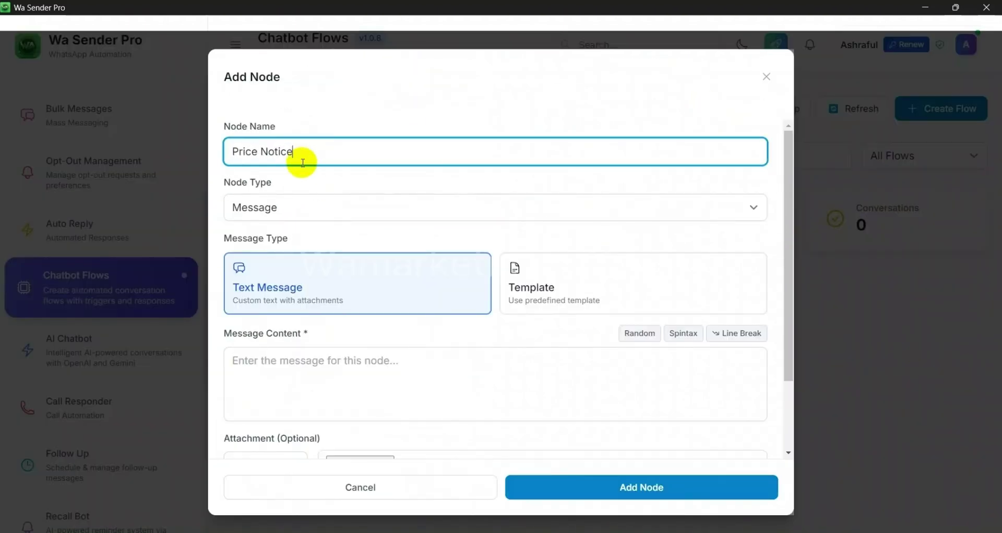
# - Fill in the Price Notice node message, then name a new AI chatbot and review personalities
pyautogui.scroll(-2, 324, 235)
pyautogui.click(344, 291)
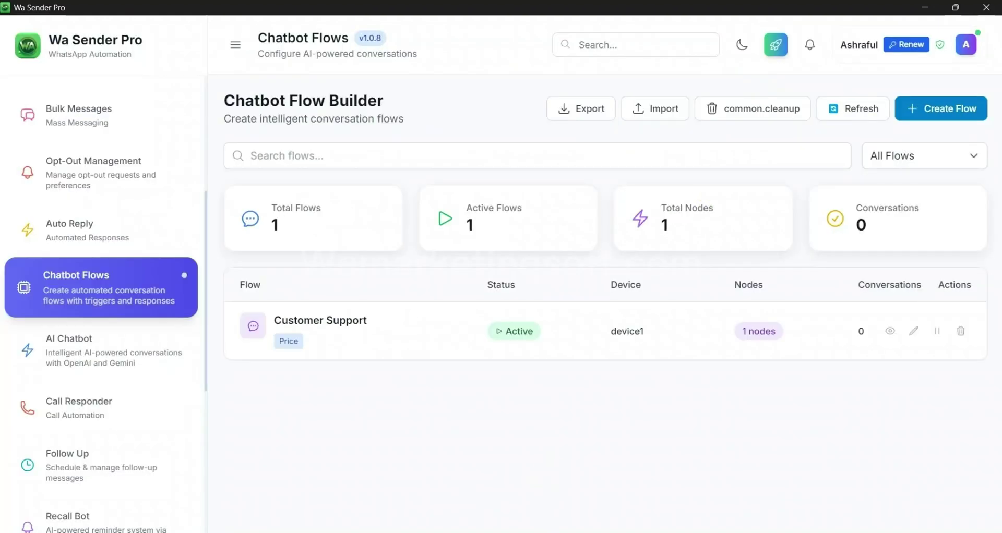
pyautogui.click(343, 166)
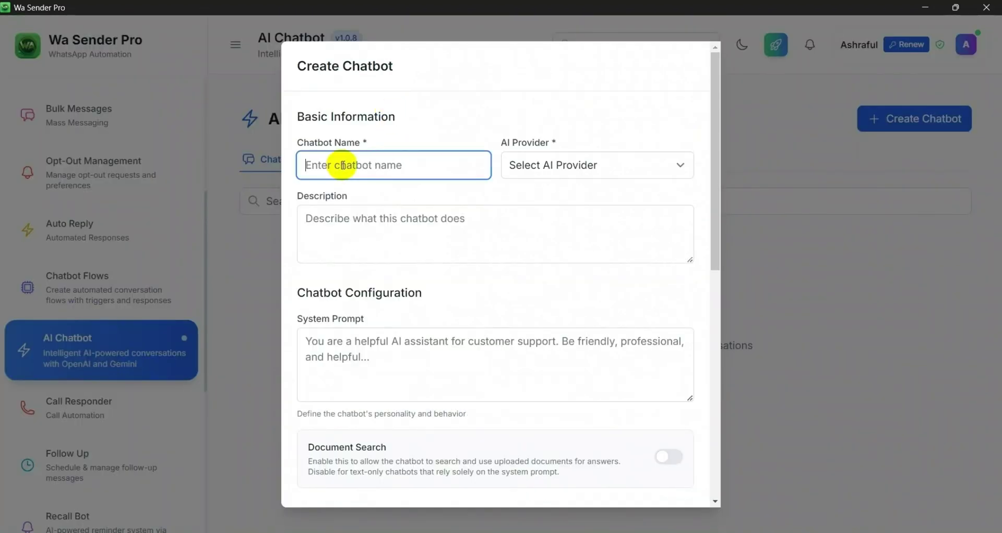
pyautogui.write('ai chat')
pyautogui.scroll(-5, 315, 200)
pyautogui.click(392, 362)
# - Add the stop keyword 'not' and create the 'ai chat' AI chatbot
pyautogui.scroll(-3, 358, 418)
pyautogui.scroll(-3, 431, 374)
pyautogui.click(358, 369)
pyautogui.write('not')
pyautogui.scroll(3, 486, 231)
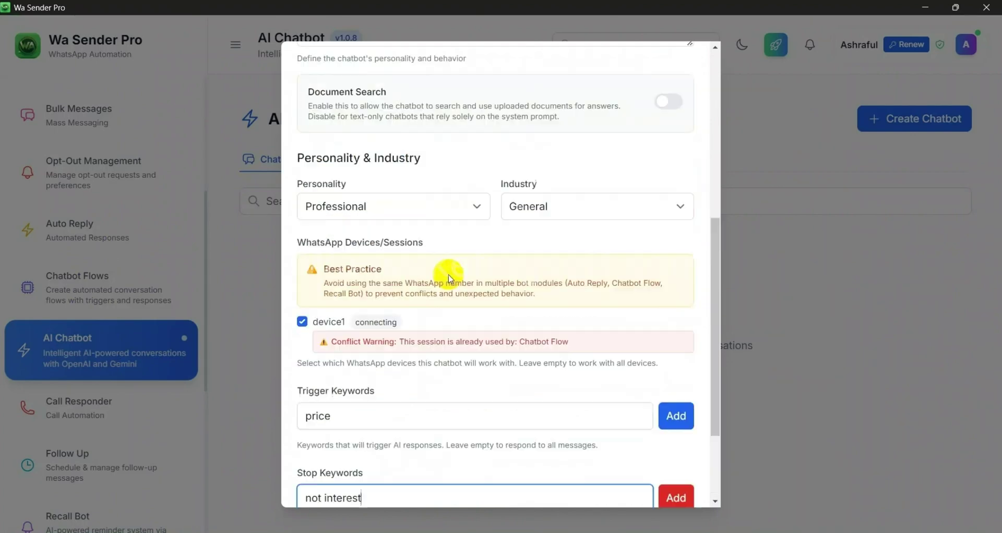
pyautogui.scroll(4, 397, 264)
pyautogui.scroll(-2, 560, 368)
pyautogui.scroll(-5, 559, 368)
pyautogui.click(645, 482)
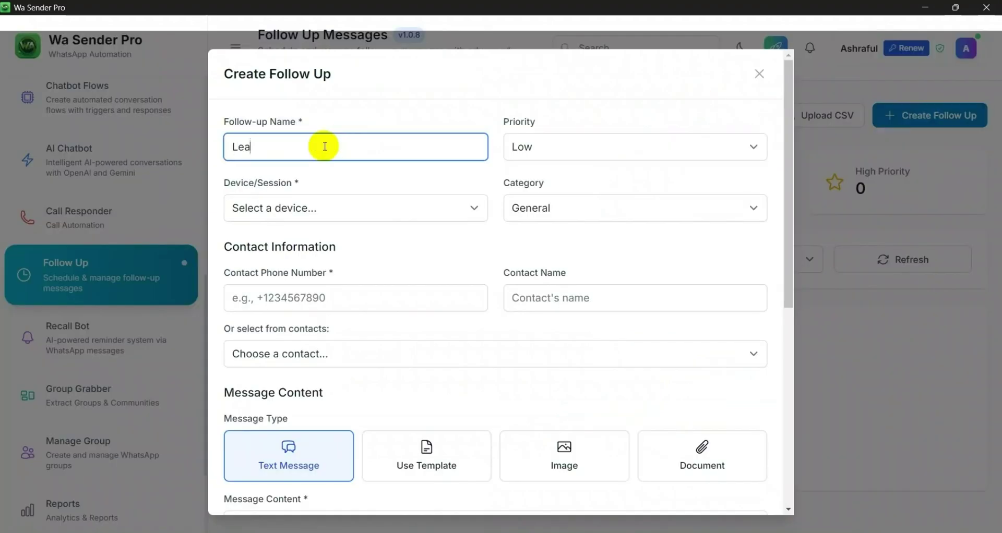
# - Fill the Lead follow-up with Urgent priority, device1, a saved contact and message
pyautogui.write('d')
pyautogui.click(355, 208)
pyautogui.click(495, 354)
pyautogui.click(296, 162)
pyautogui.click(574, 296)
pyautogui.scroll(-5, 528, 303)
pyautogui.click(324, 280)
# - Schedule the follow-up for 11/26/2025 at 09:30 and create it
pyautogui.hotkey('ctrl', 'v')
pyautogui.scroll(-2, 324, 280)
pyautogui.click(472, 344)
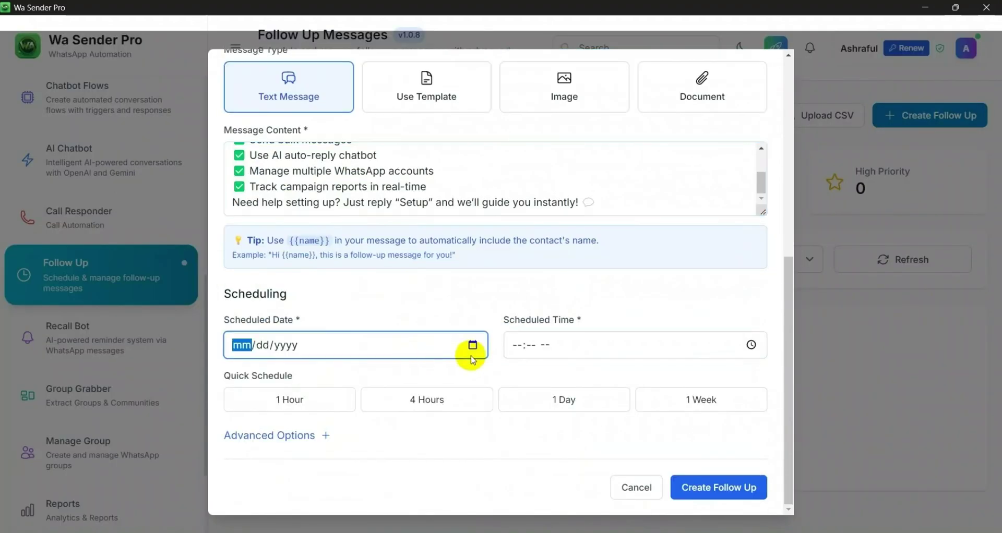
pyautogui.click(751, 345)
pyautogui.click(523, 459)
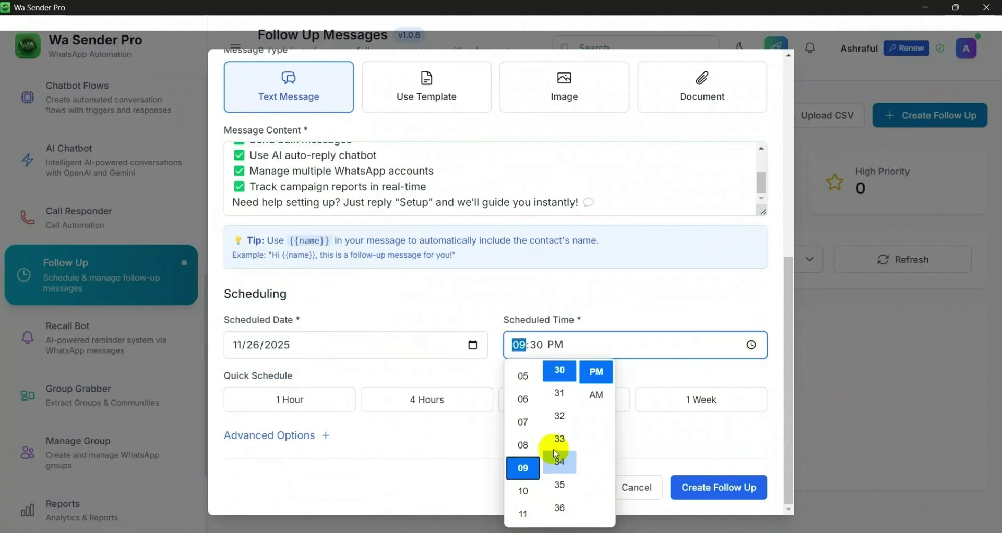
pyautogui.click(597, 395)
pyautogui.click(719, 487)
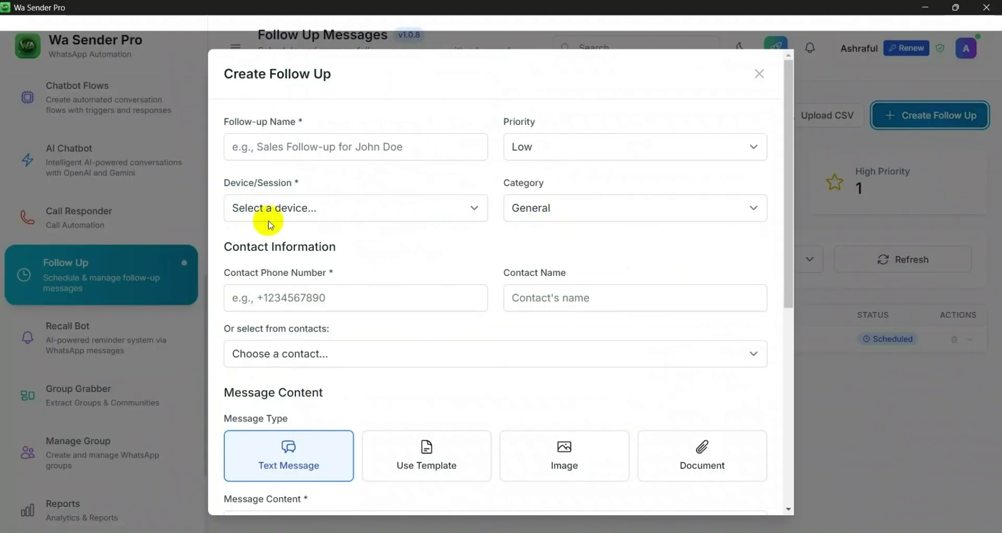
pyautogui.click(391, 354)
# - Configure Recall Bot with OpenAI GPT-4o Mini using a newly generated API key
pyautogui.click(759, 74)
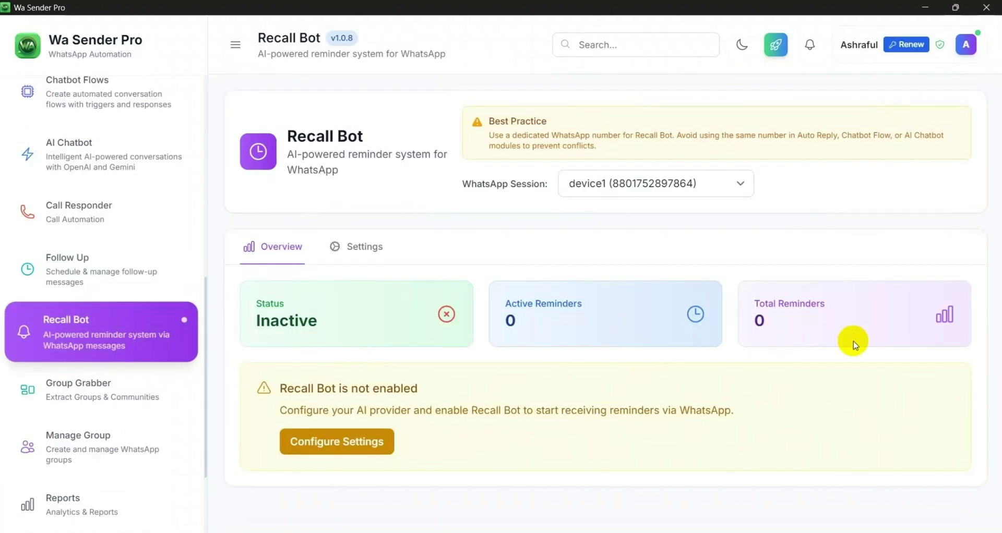
pyautogui.click(364, 247)
pyautogui.click(721, 362)
pyautogui.click(446, 301)
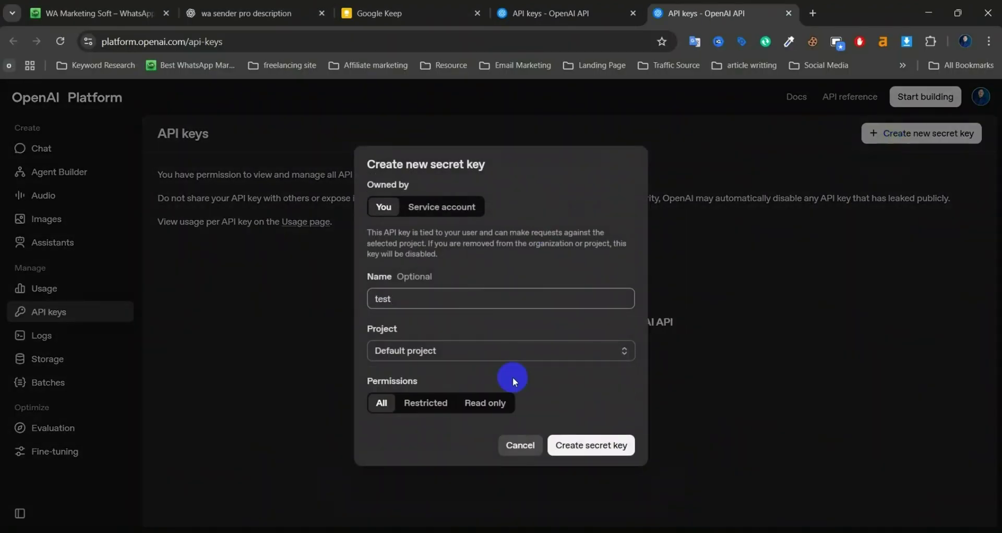
pyautogui.click(588, 444)
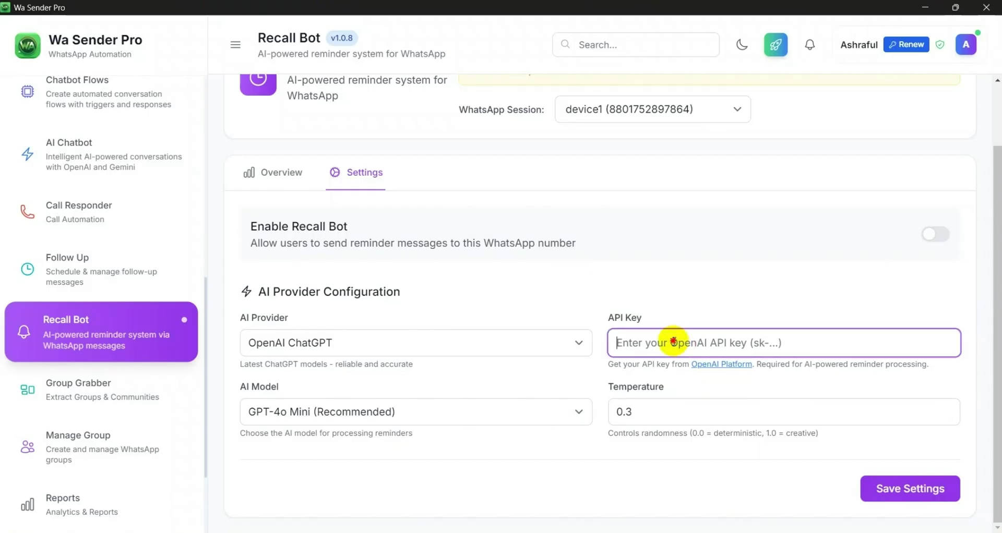
pyautogui.hotkey('ctrl', 'v')
pyautogui.click(888, 496)
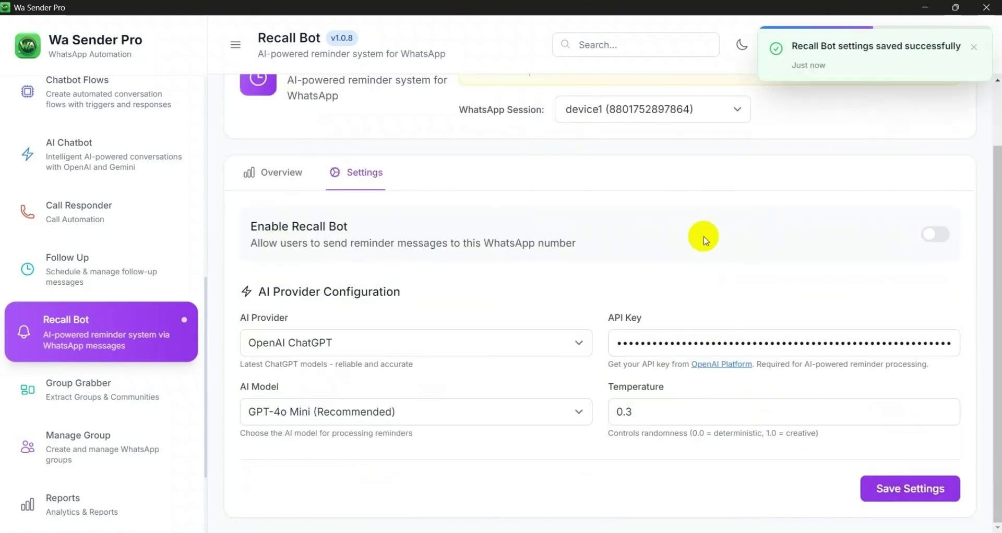